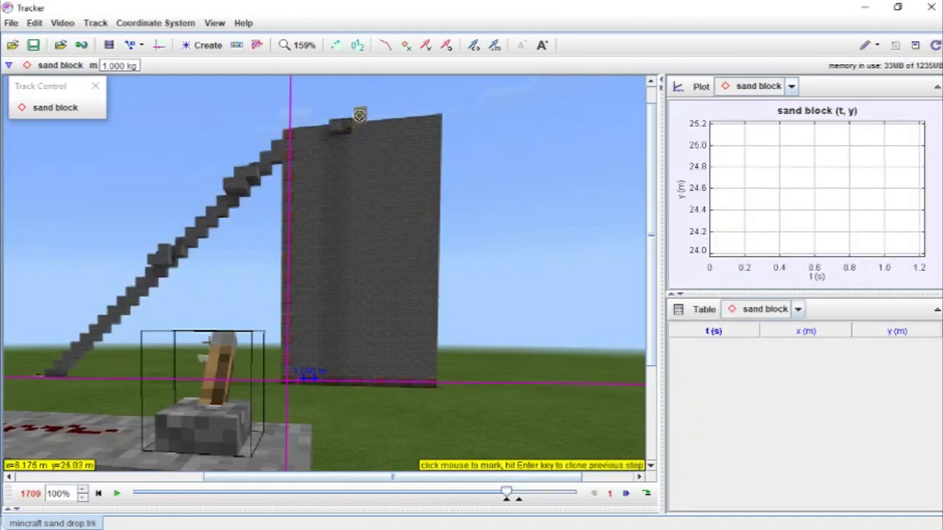
Step: Start autotracking the sand block by marking it as the key frame at the top of the wall
left_click(360, 115, "ctrl+shift")
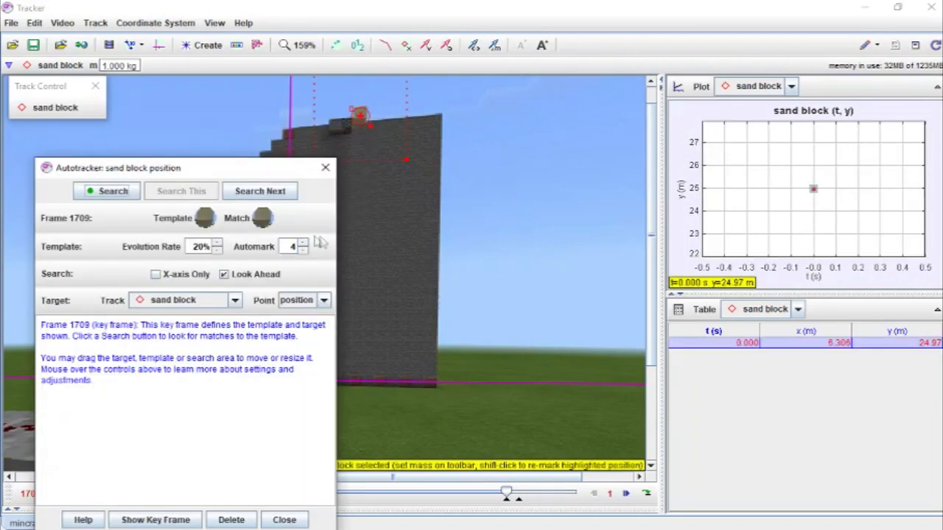
mouse_move(207, 222)
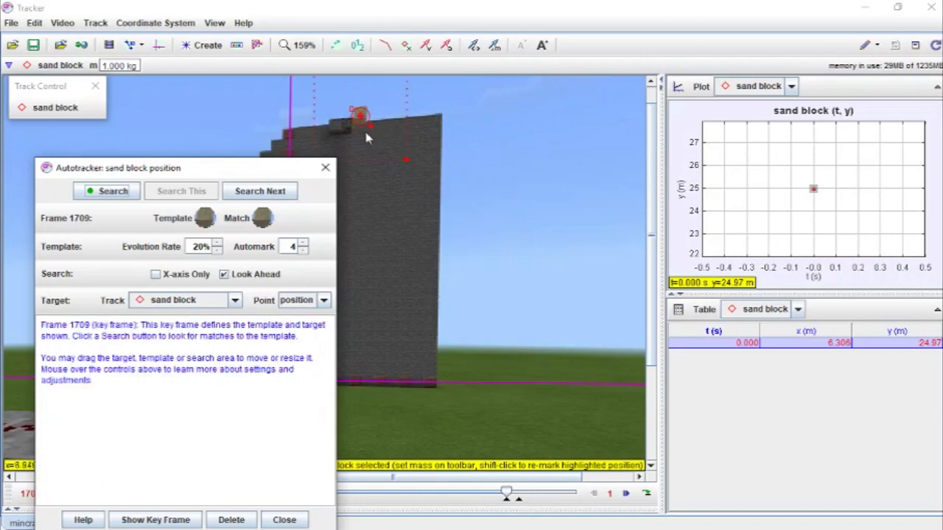
Step: Shrink the autotracker template and search area to fit the sand block
scroll(359, 118, "up", 10)
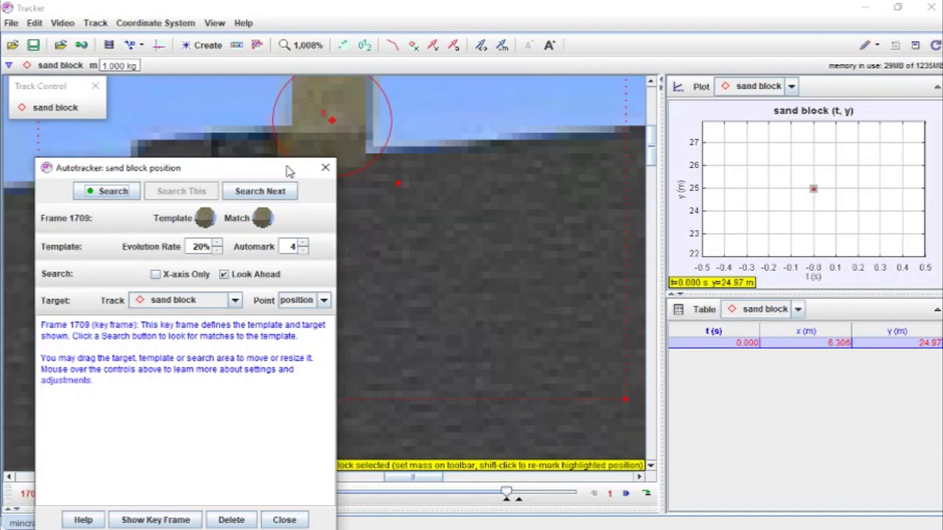
left_click_drag(288, 169, 247, 185)
left_click_drag(447, 102, 510, 196)
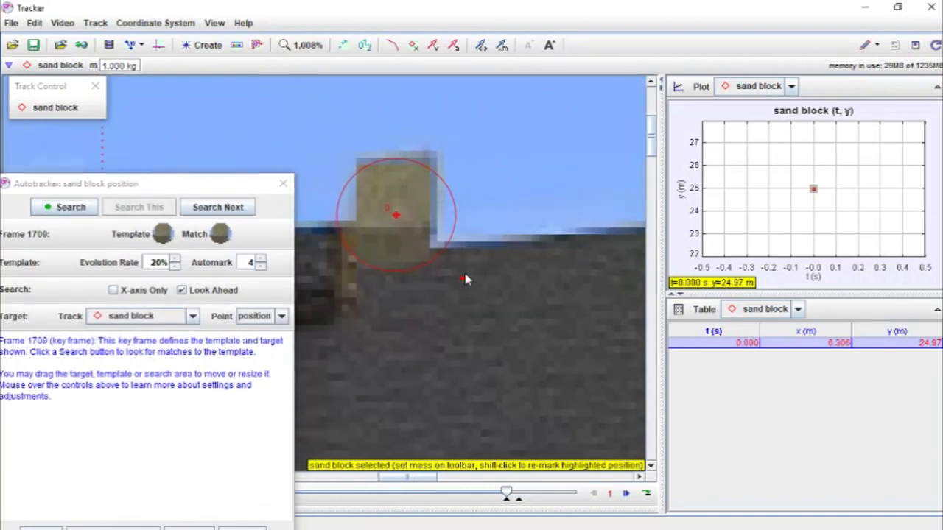
left_click_drag(457, 280, 443, 264)
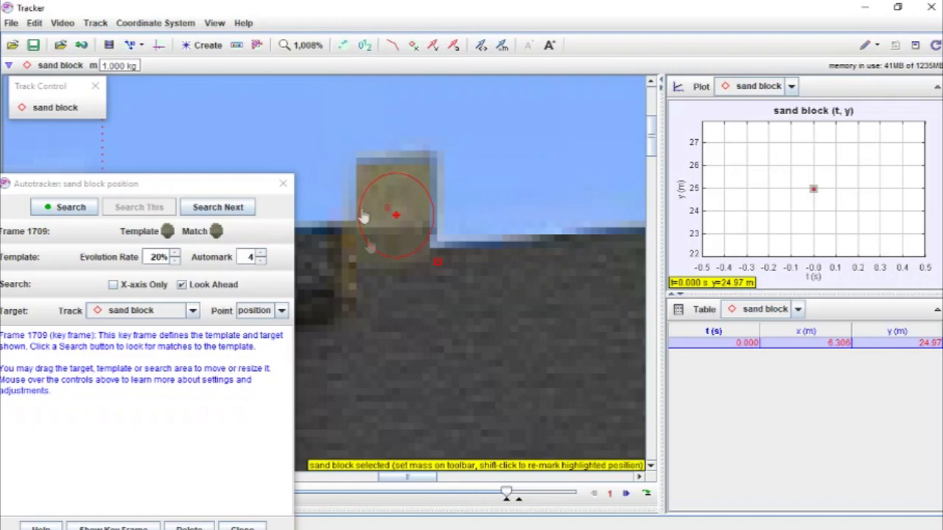
Step: Run the autotracker search to track the sand block through its fall
scroll(460, 301, "down", 4)
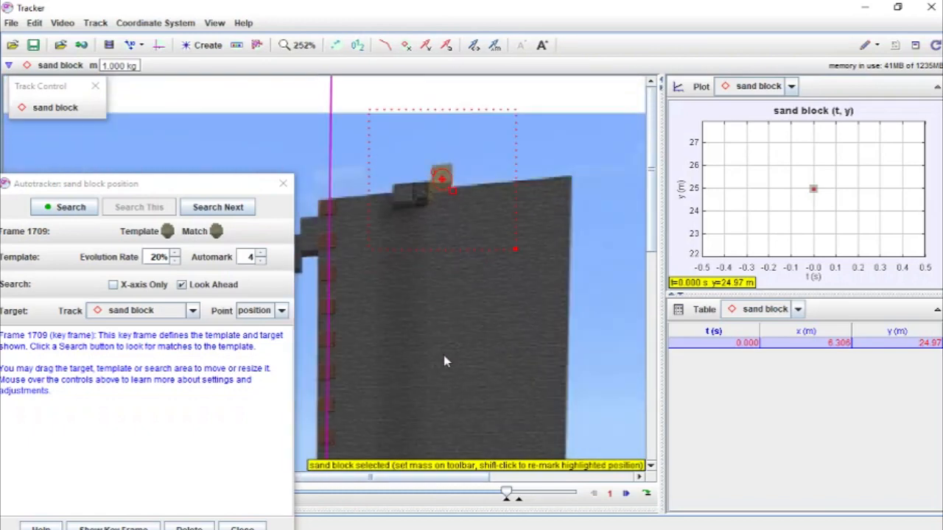
scroll(444, 361, "down", 2)
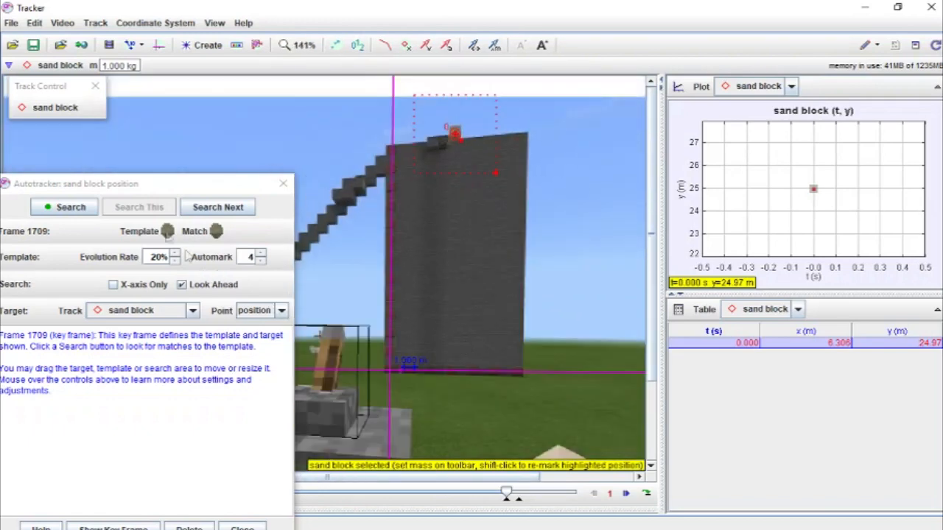
left_click(71, 209)
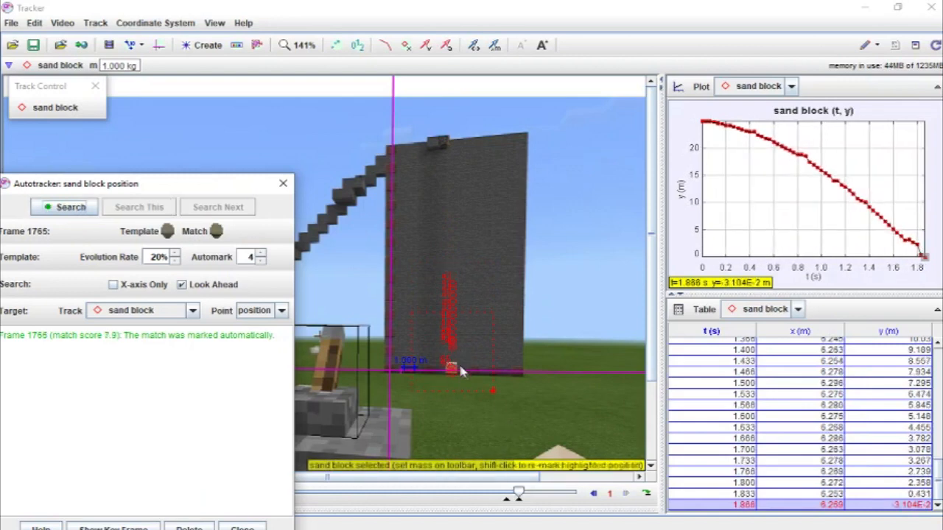
Step: Inspect the automatically marked track points along the wall
scroll(461, 363, "up", 5)
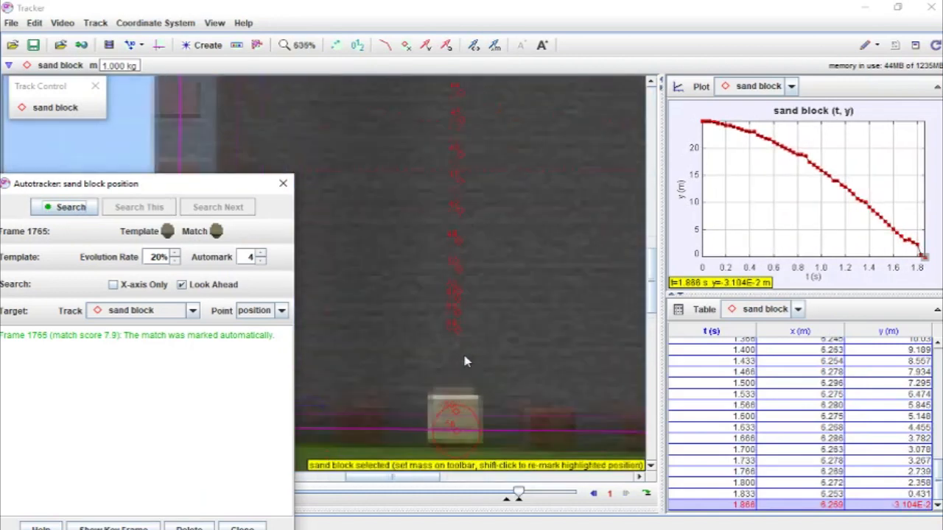
scroll(464, 361, "up", 1)
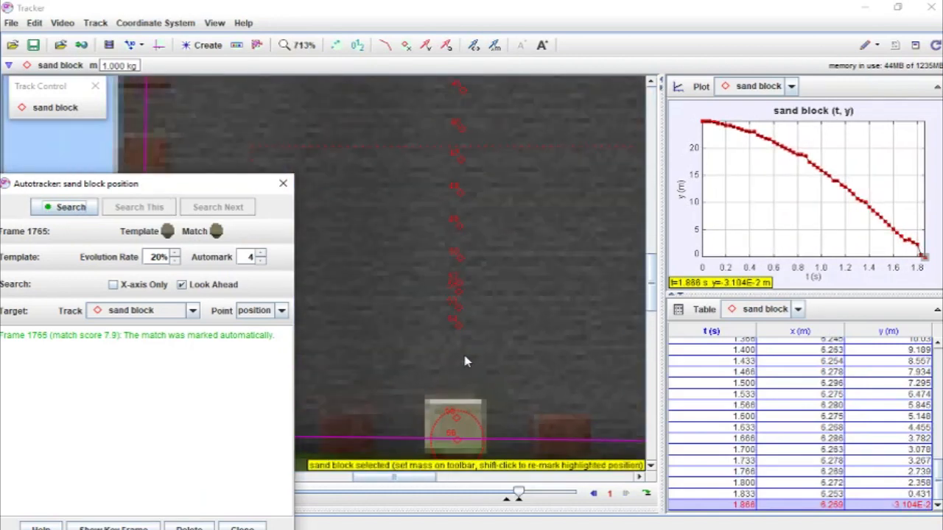
scroll(507, 357, "down", 5)
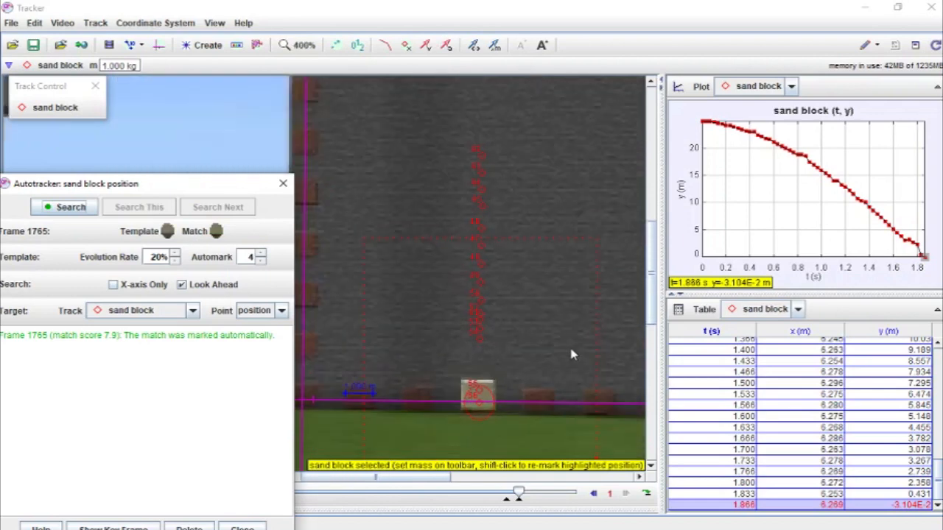
scroll(571, 354, "down", 6)
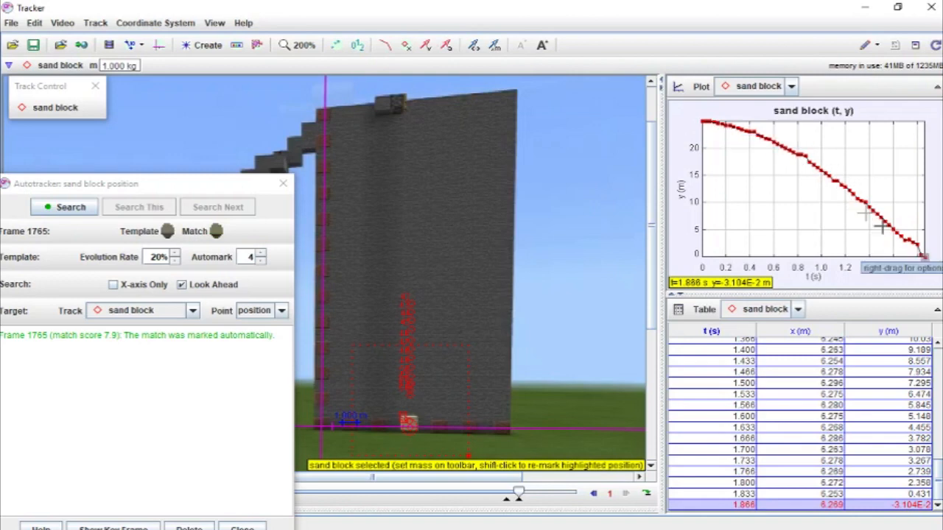
left_click_drag(208, 189, 233, 185)
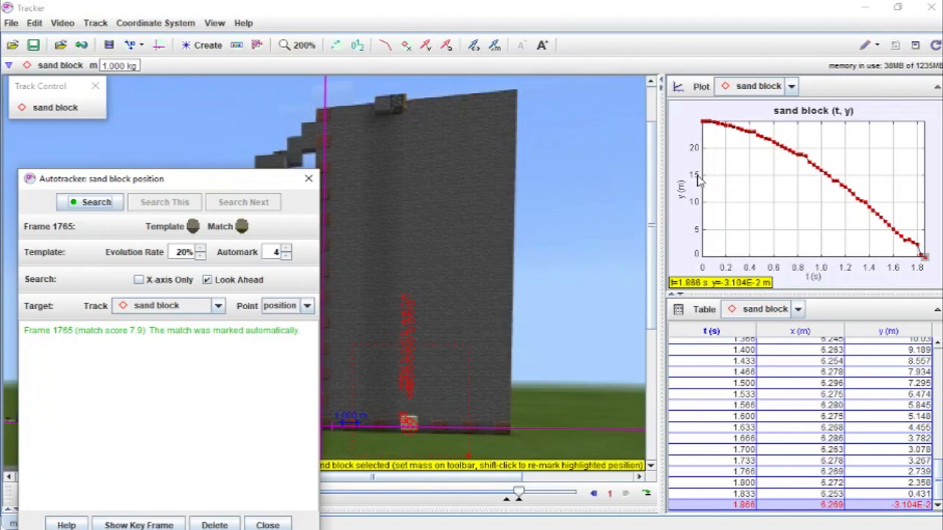
Step: Open the sand block's position plot data in the Data Tool
right_click(763, 193)
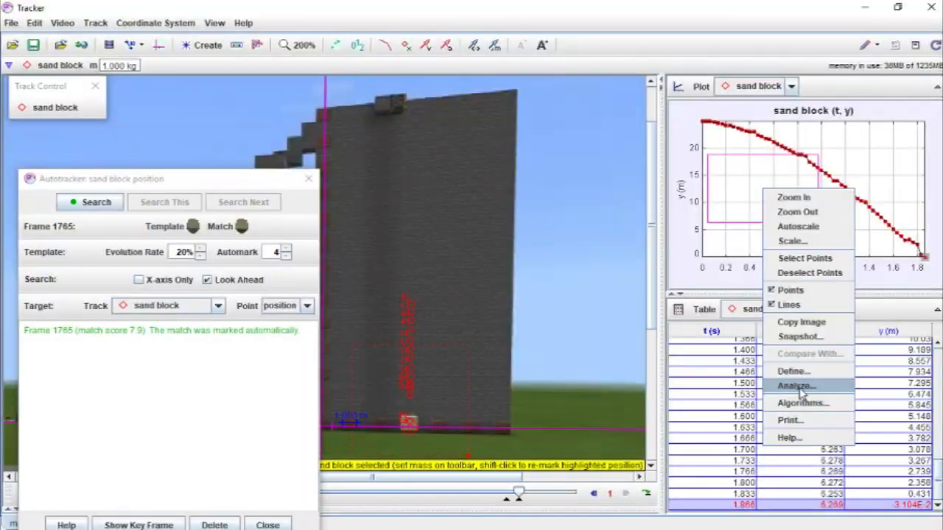
left_click(799, 391)
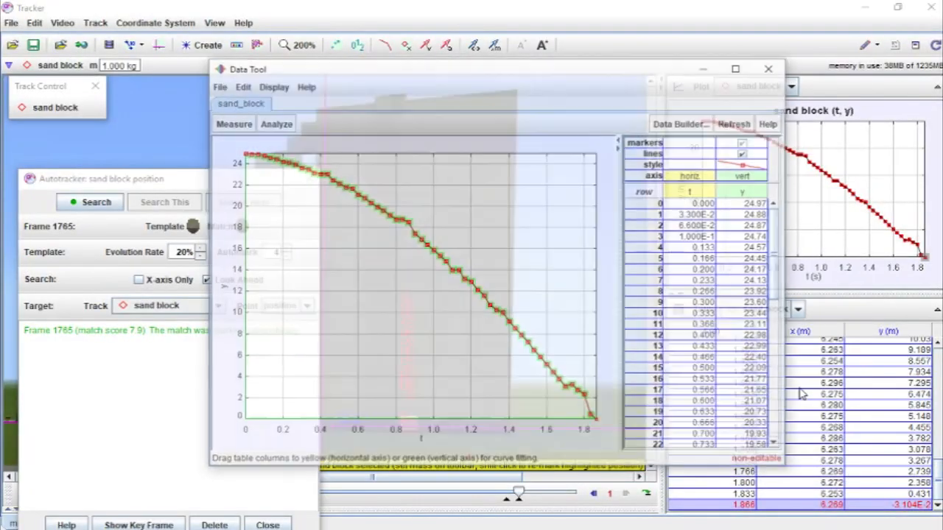
left_click_drag(469, 72, 341, 54)
mouse_move(106, 140)
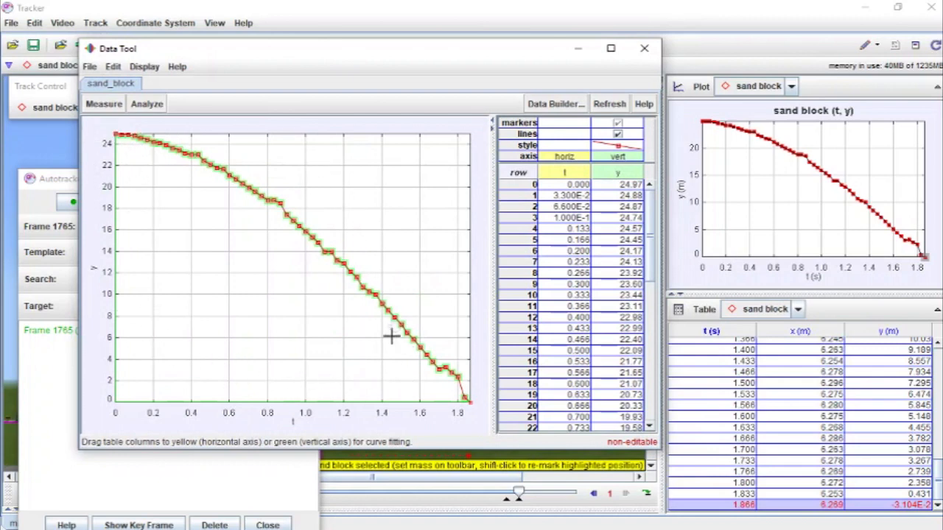
Step: Turn on curve fitting and apply a Parabola fit to the y versus t data
left_click(148, 105)
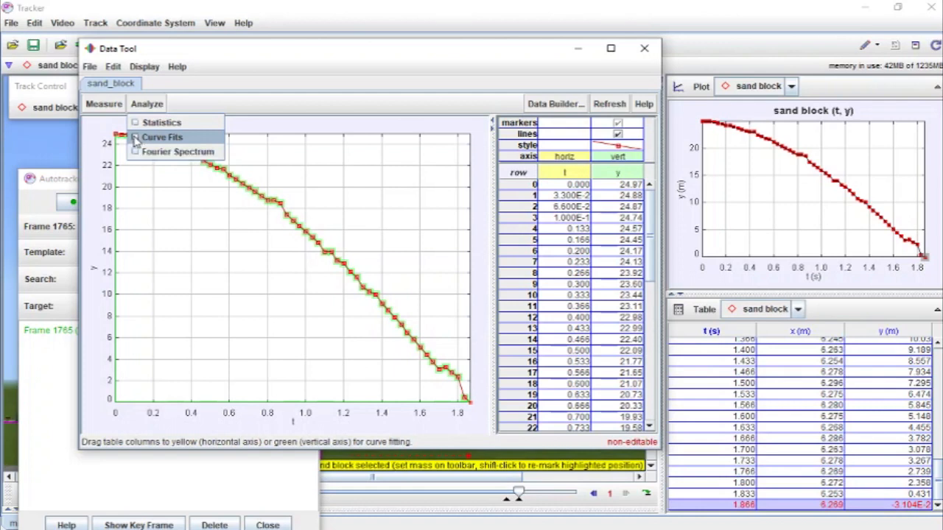
left_click(135, 139)
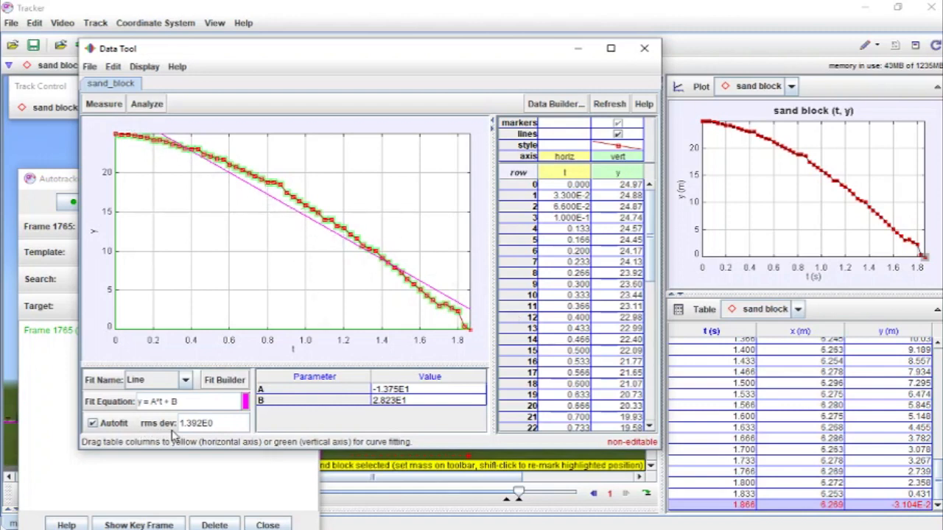
left_click(186, 382)
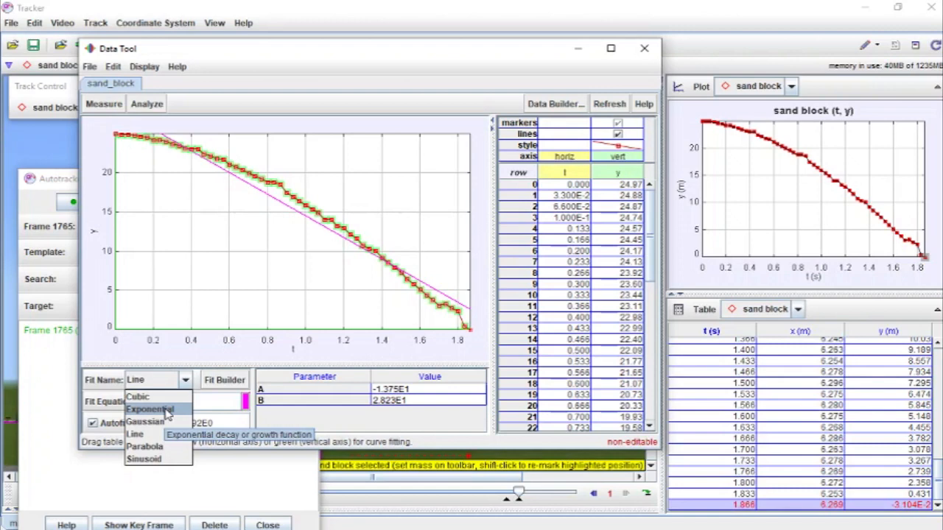
left_click(168, 449)
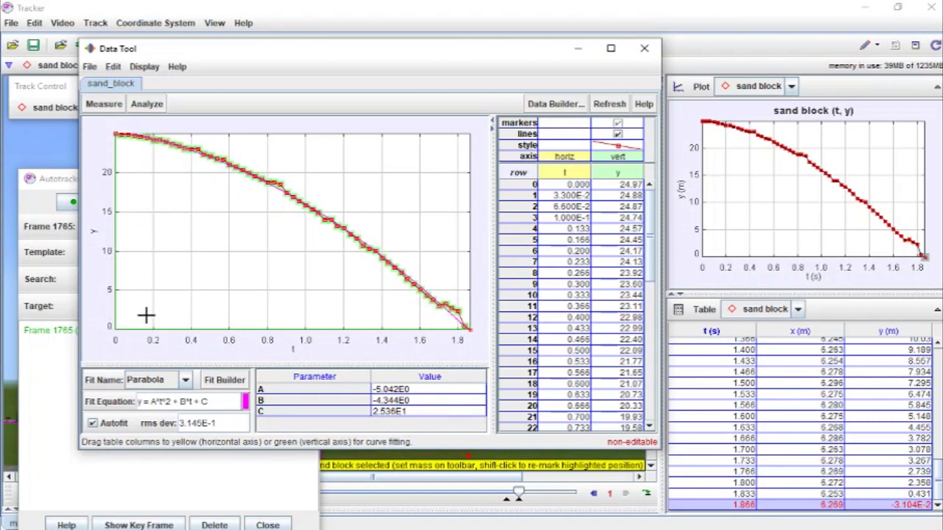
Step: In Notepad, write "acceleration from the position graph = -10"
mouse_move(115, 137)
left_click(119, 134)
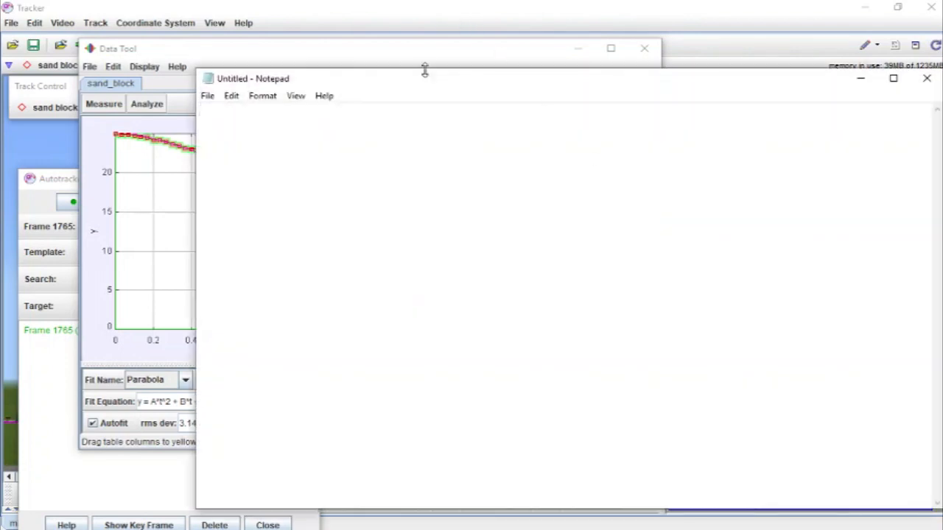
left_click_drag(425, 70, 619, 151)
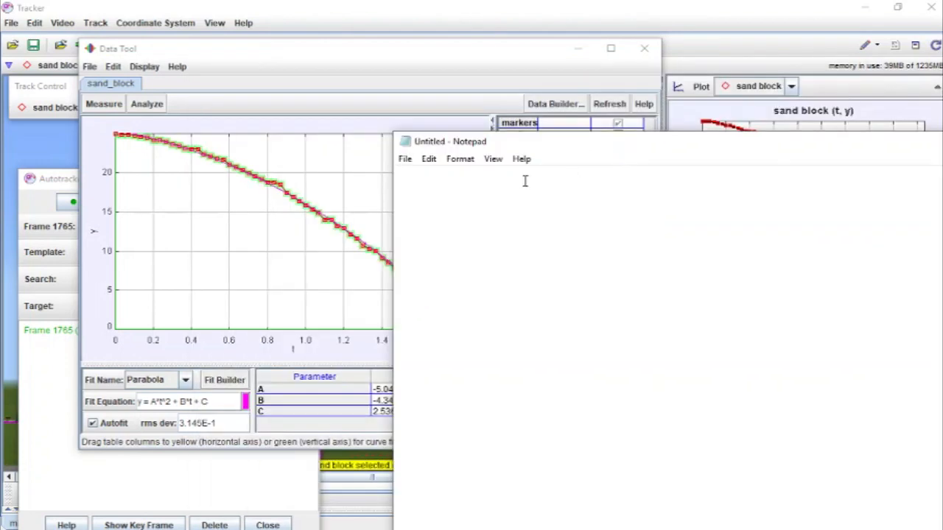
type("acceleration ")
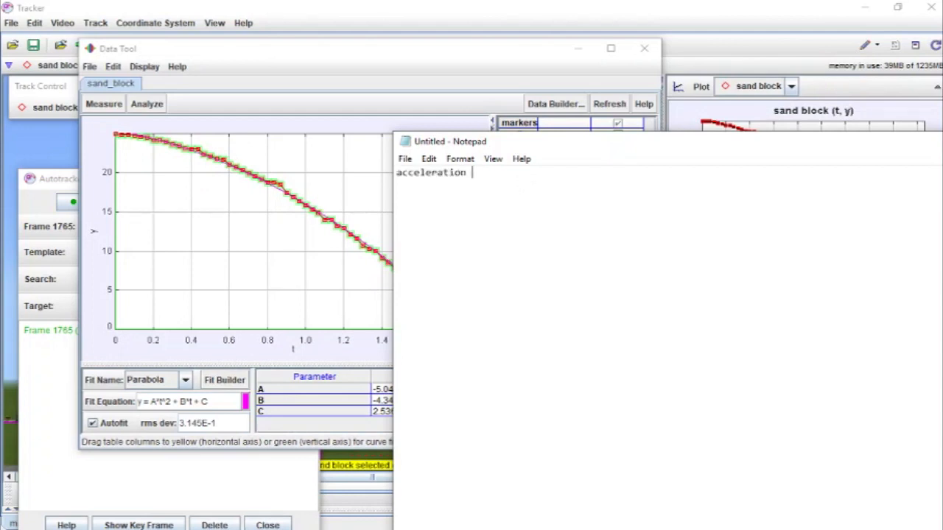
type("from the position graph = -10")
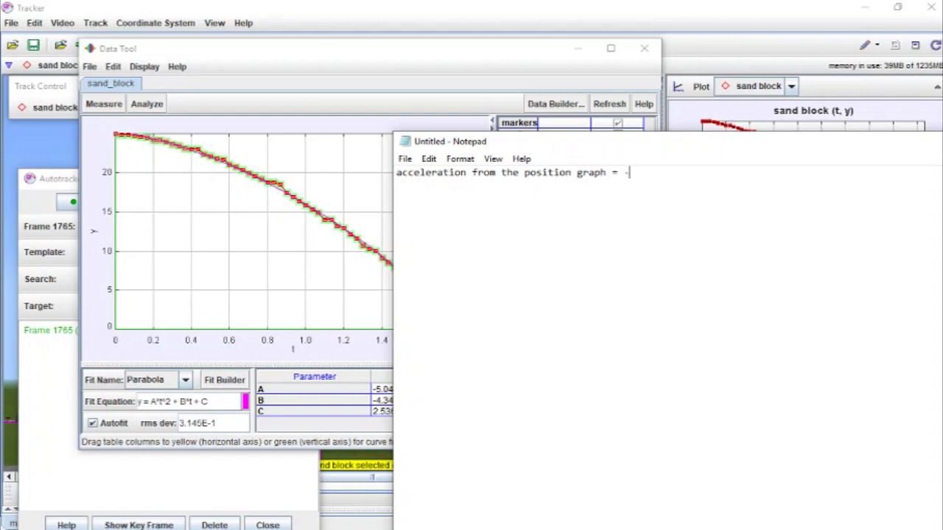
Step: Return to Tracker and switch the plot's vertical axis to vy, the velocity y-component
left_click(424, 48)
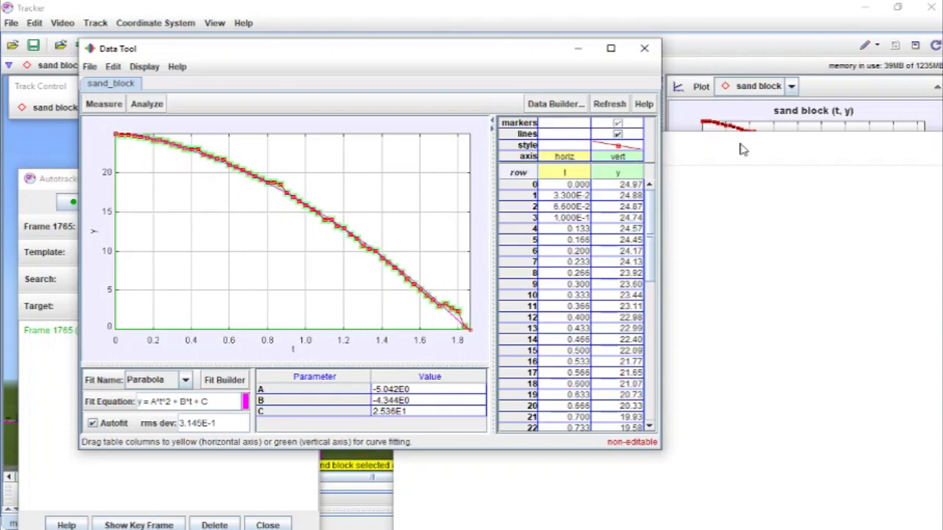
key("alt+Tab")
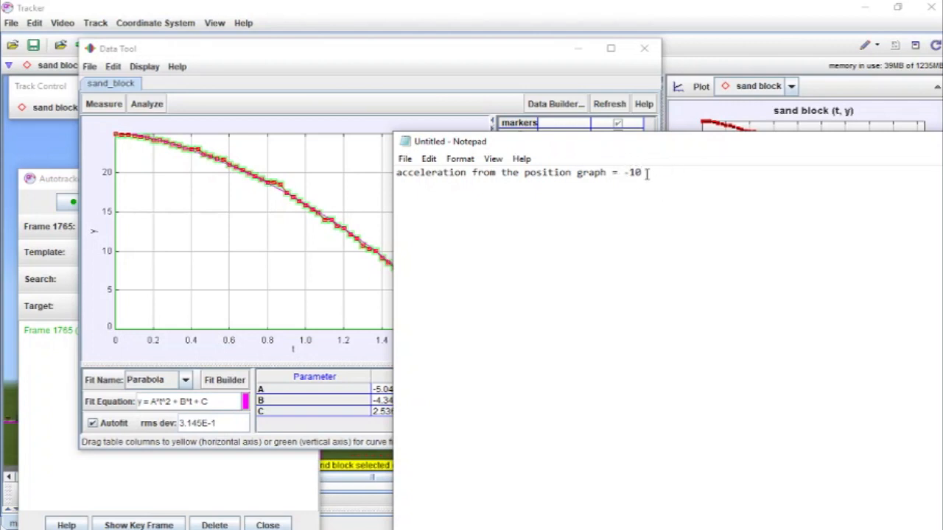
left_click(492, 67)
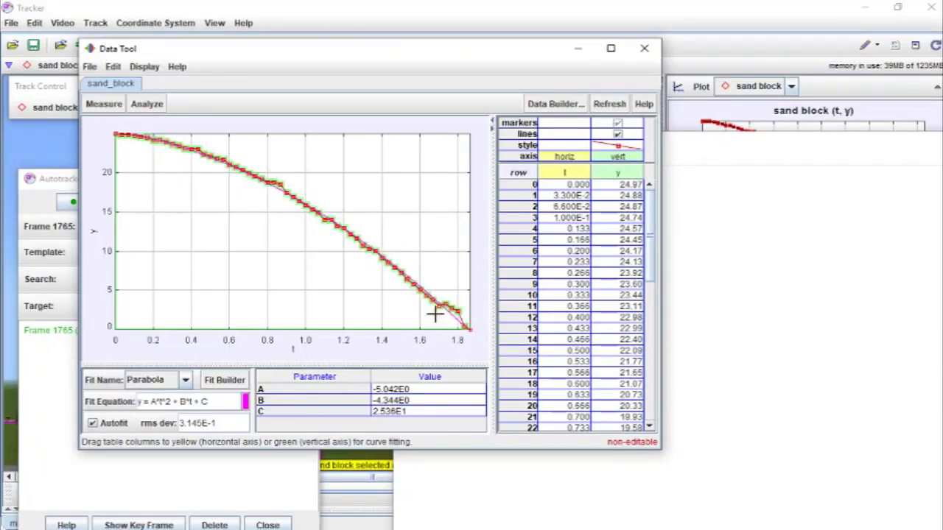
left_click(678, 6)
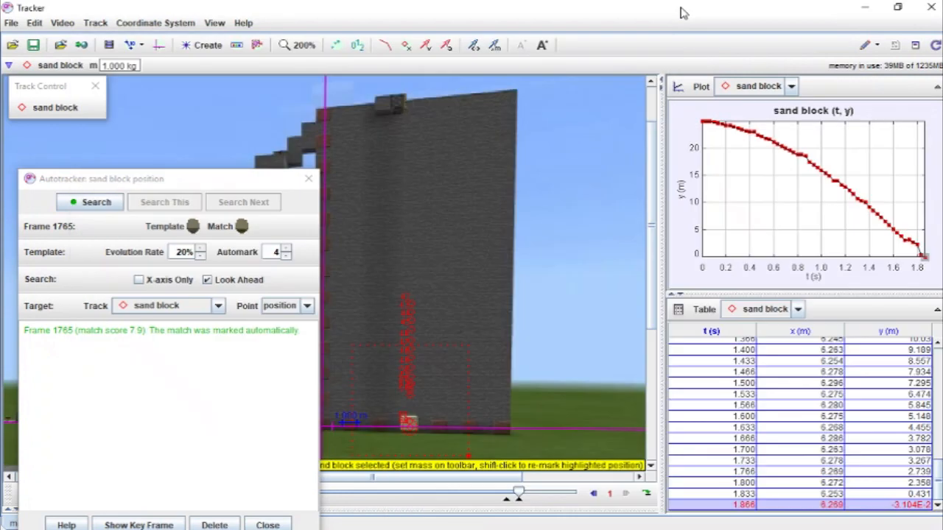
left_click(679, 189)
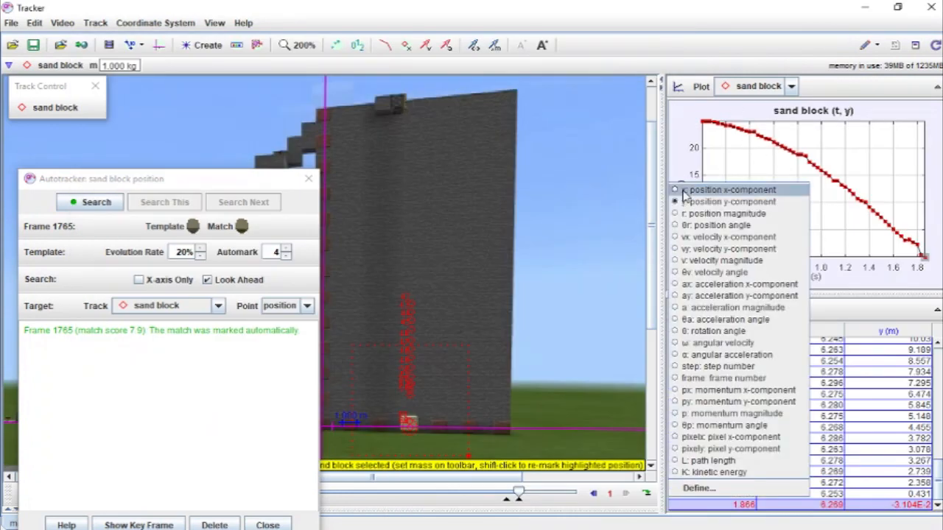
left_click(677, 250)
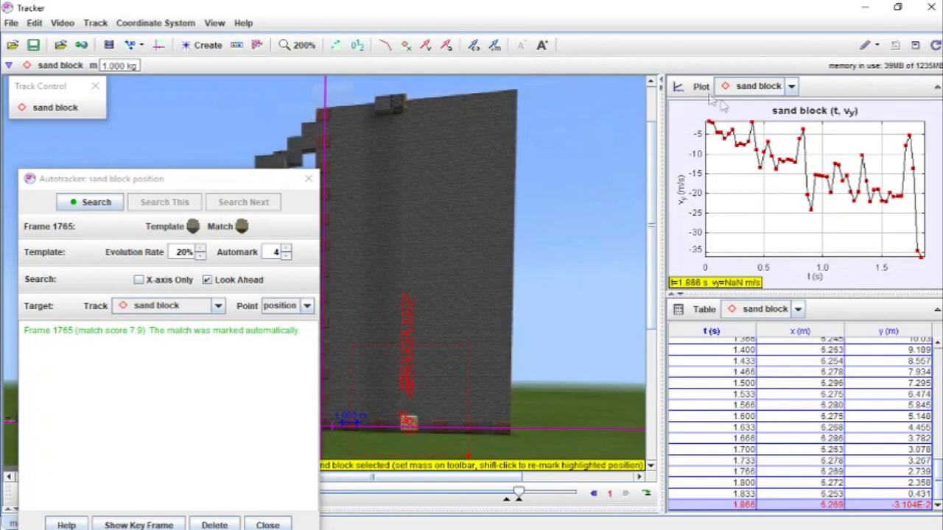
Step: Open the vy plot in the Data Tool and hide the y column's markers and lines
right_click(744, 193)
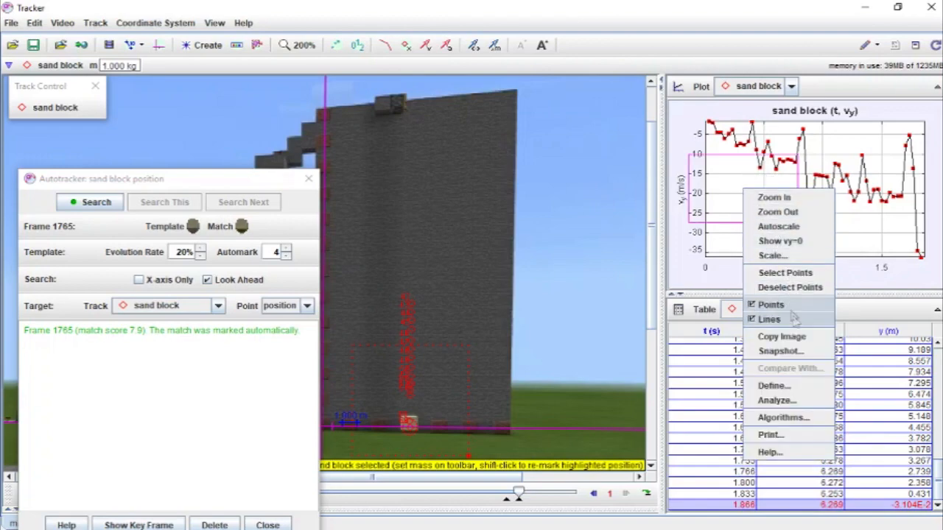
left_click(803, 403)
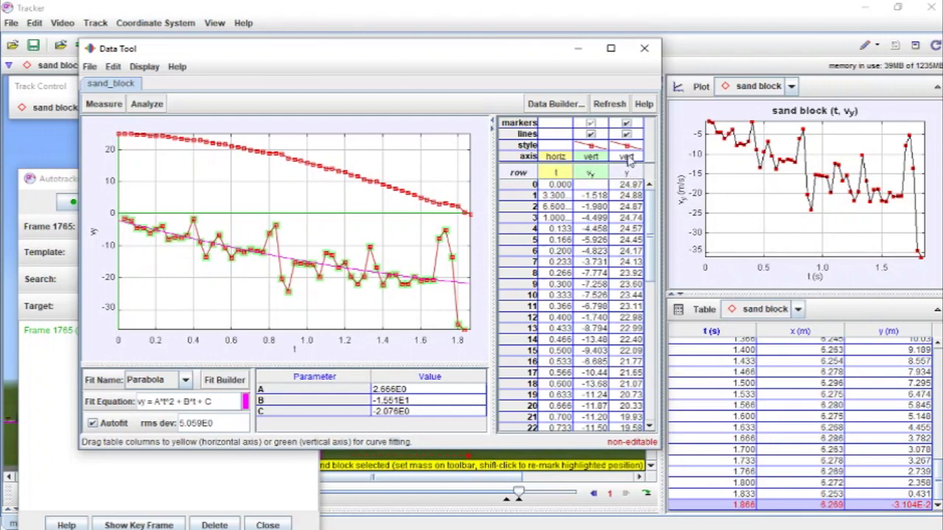
left_click(626, 124)
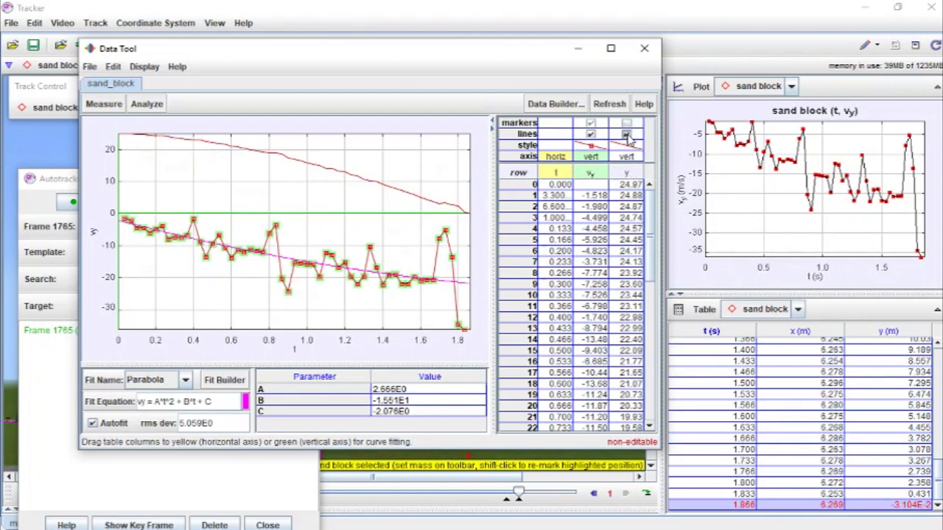
left_click(626, 135)
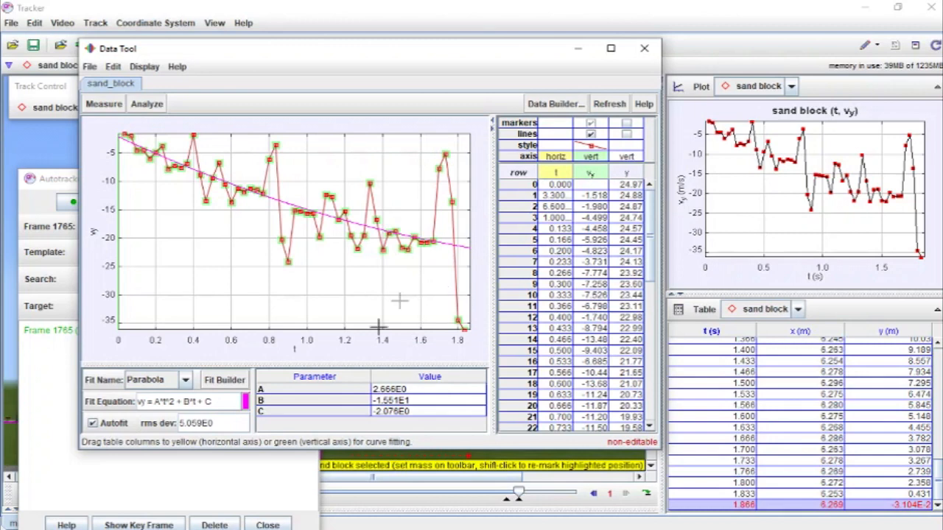
Step: Change the velocity curve fit to a Line fit
left_click(186, 381)
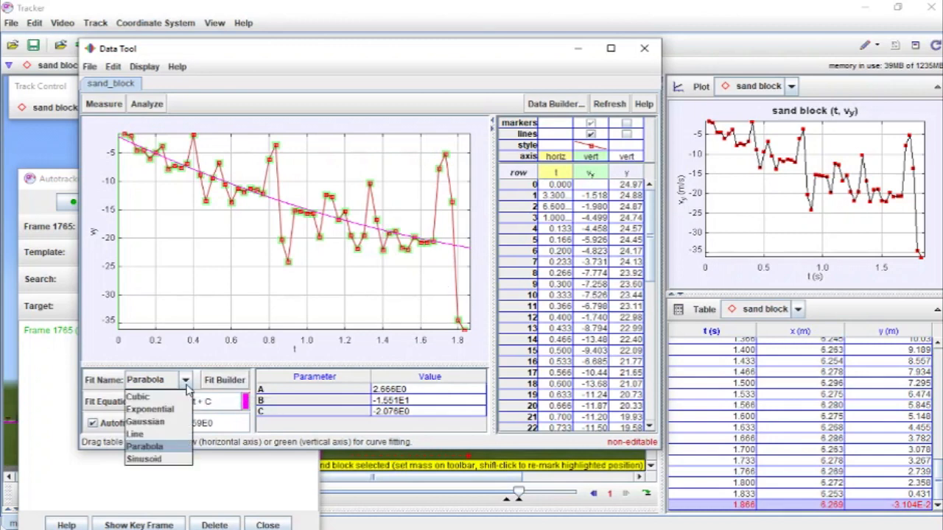
left_click(175, 436)
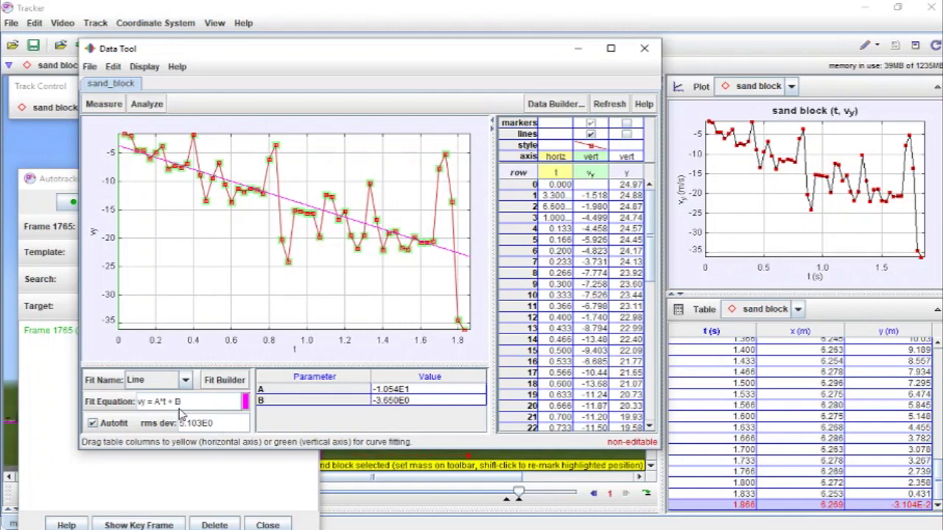
left_click(87, 140)
mouse_move(391, 413)
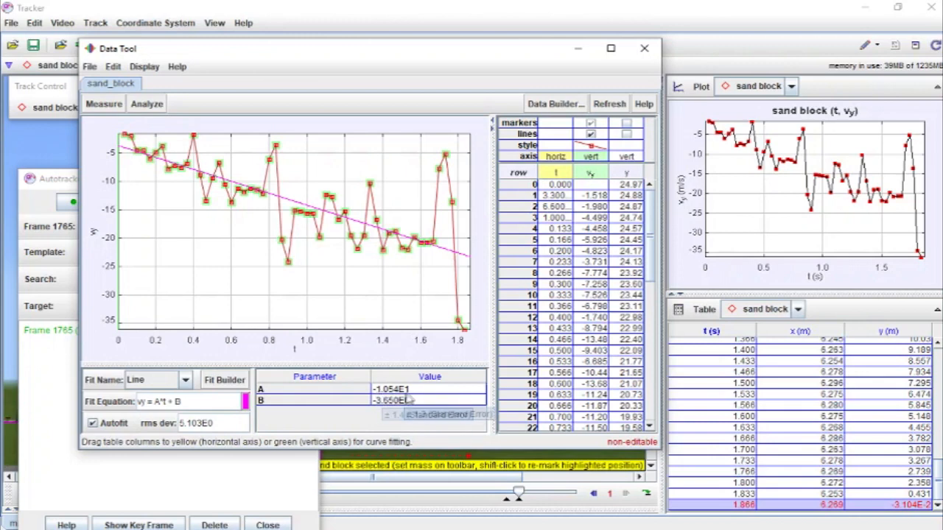
Step: In Notepad, add the line "acceleration from the velocity graph = -10 (-10.5... check on later)"
mouse_move(410, 392)
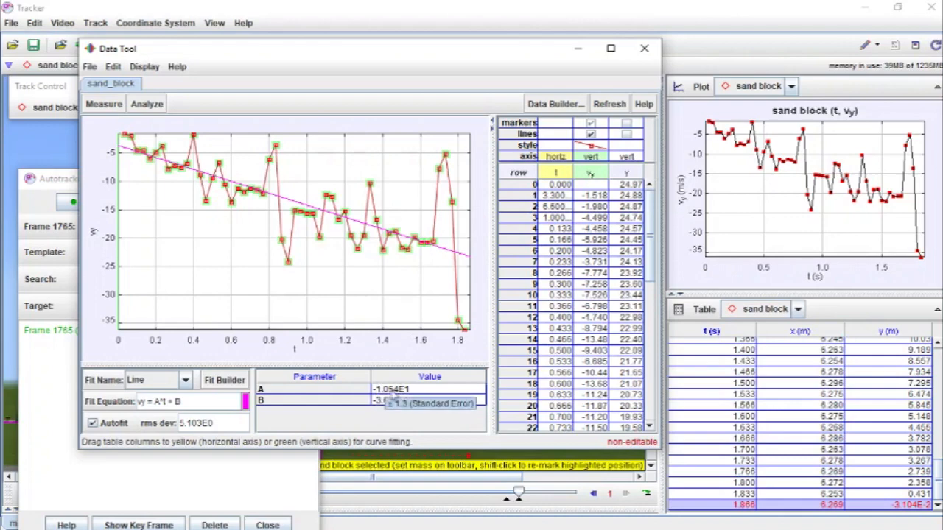
key("alt+Tab")
key("alt+Tab")
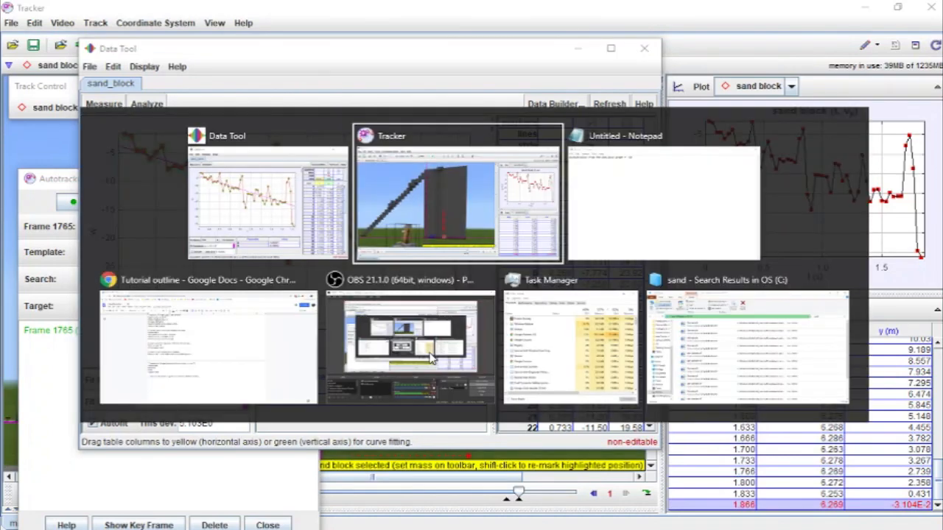
key("Return")
type("acceleration from the velocity graph = -10 (-10.5.. ch")
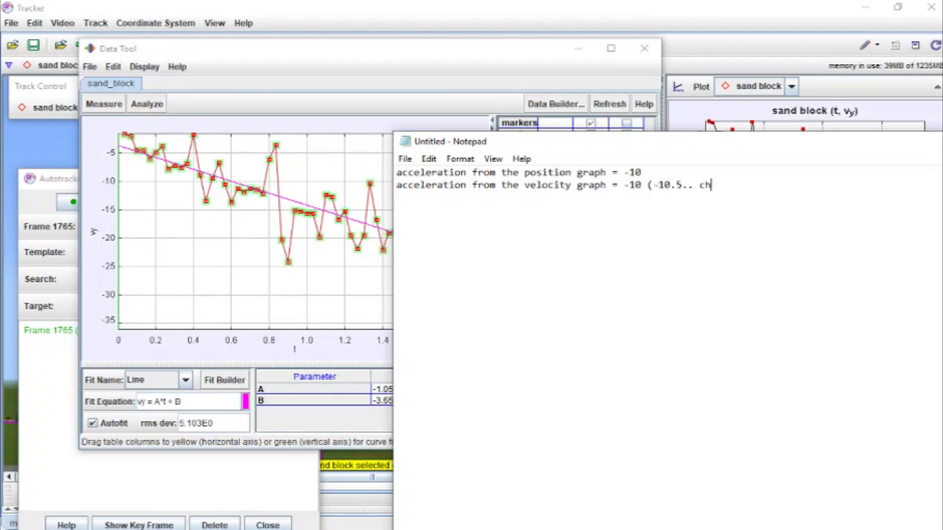
type(". echeck on later")
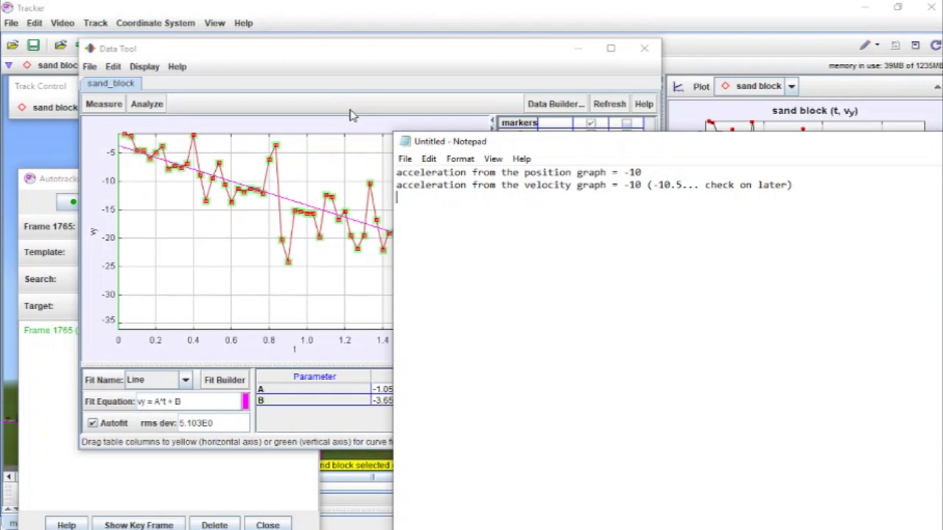
Step: Close the Data Tool and switch the plot's vertical axis to ay, the acceleration y-component
left_click(351, 58)
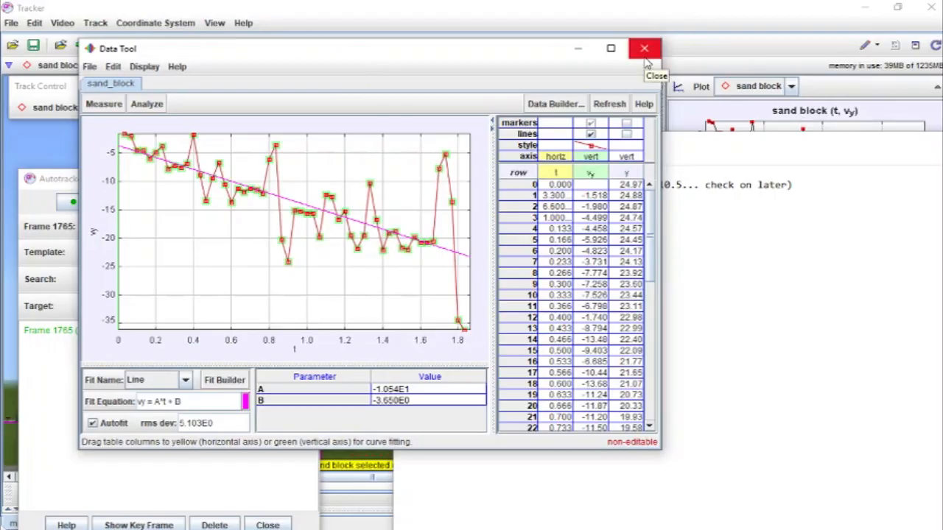
left_click(645, 51)
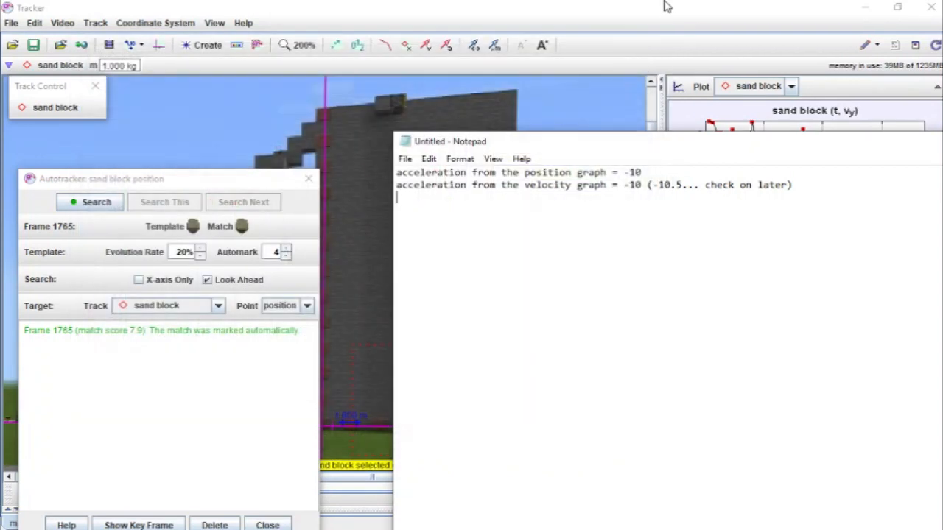
left_click(666, 4)
left_click(680, 192)
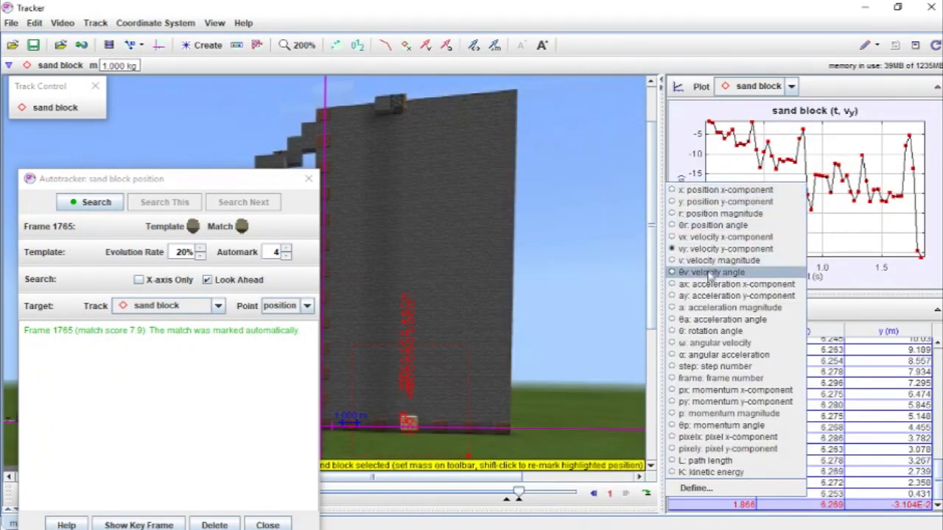
left_click(672, 296)
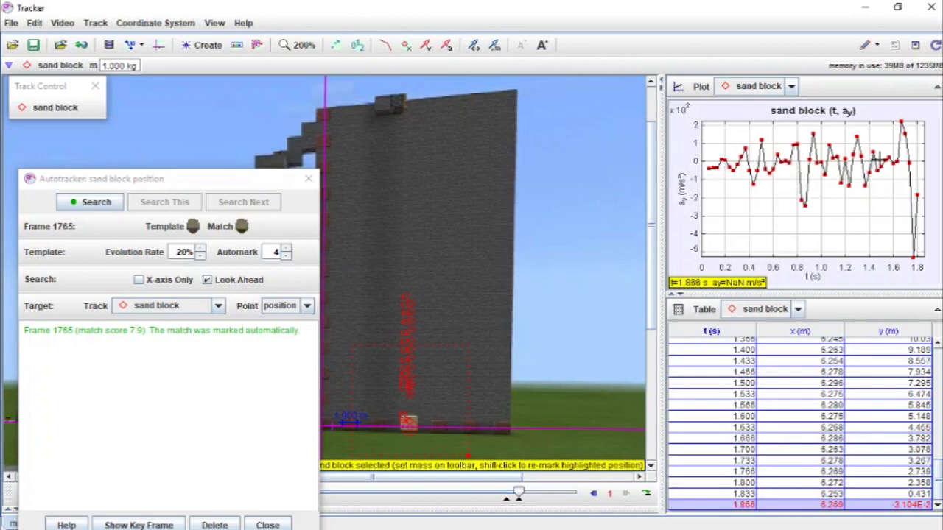
Step: Open the ay plot in the Data Tool and hide the vy column's markers and lines
right_click(736, 210)
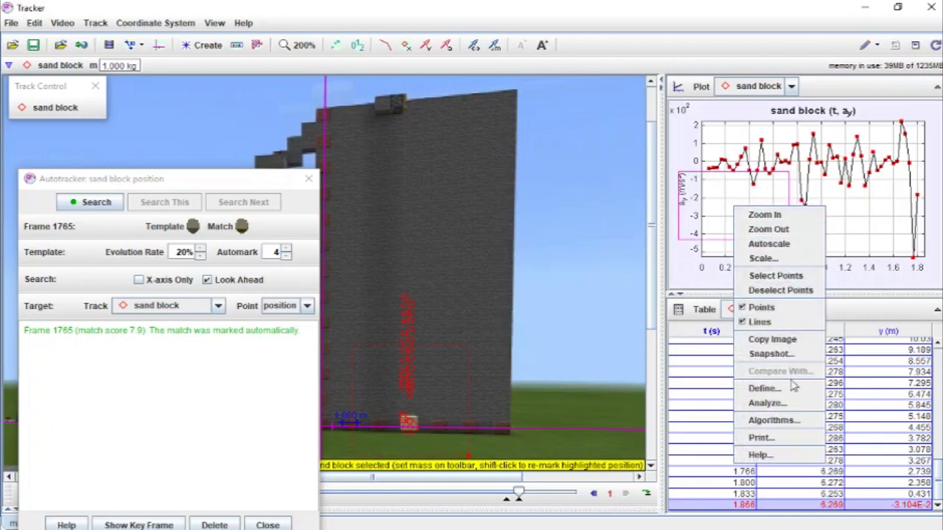
left_click(767, 403)
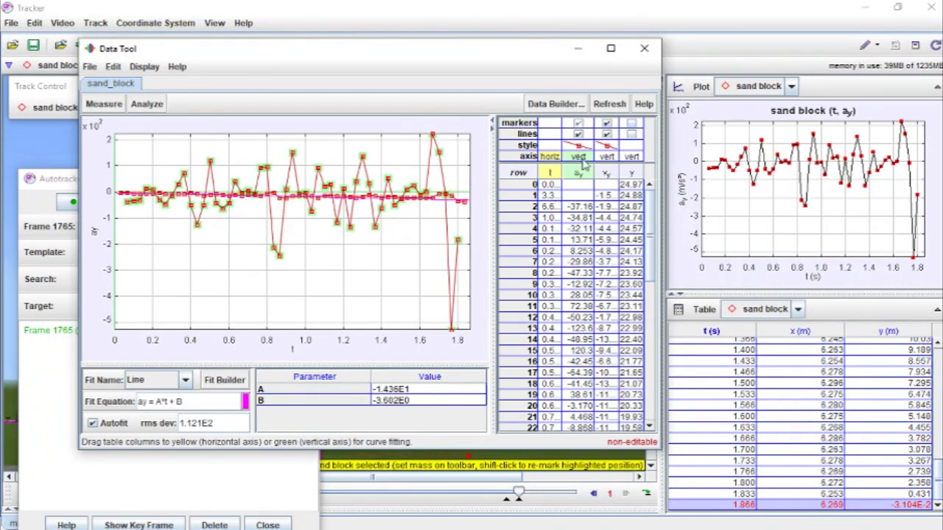
left_click(607, 135)
left_click(607, 124)
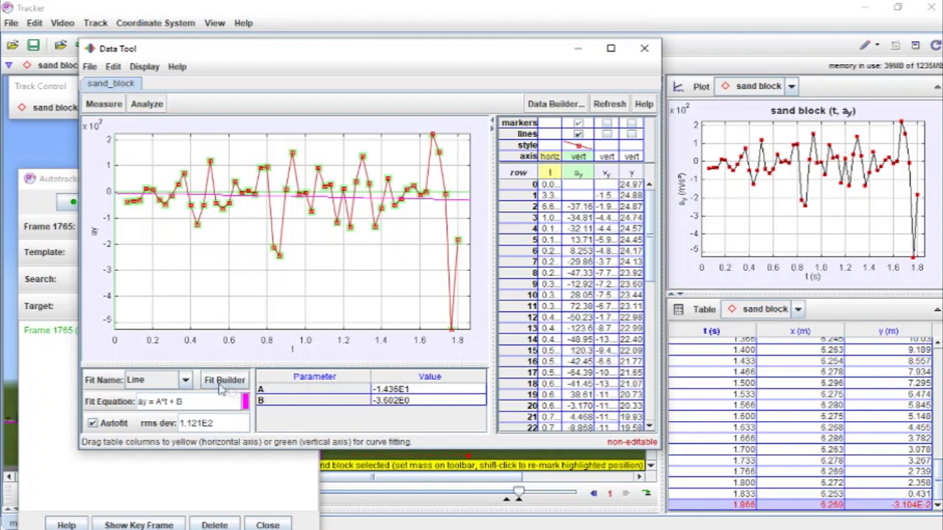
Step: Turn off curve fits and show the column statistics for the ay data instead
left_click(186, 380)
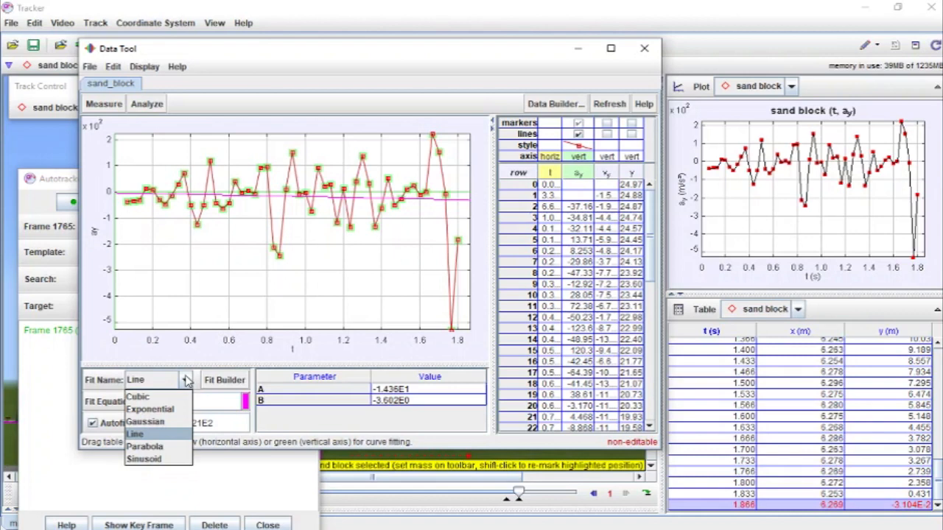
left_click(152, 325)
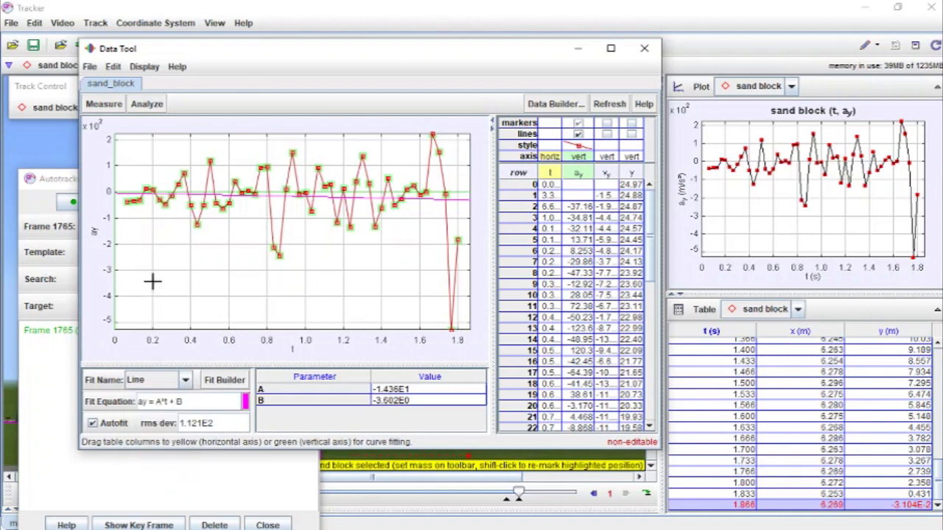
left_click(146, 105)
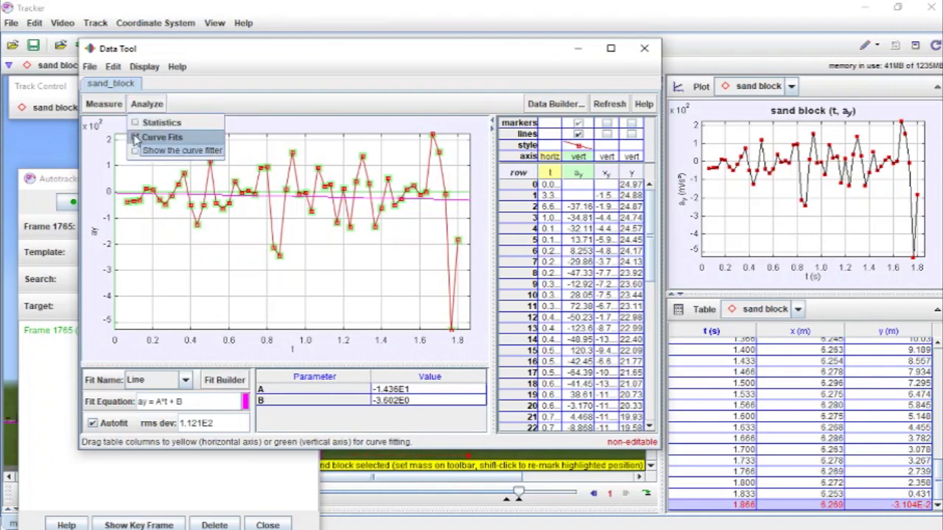
left_click(136, 139)
left_click(145, 107)
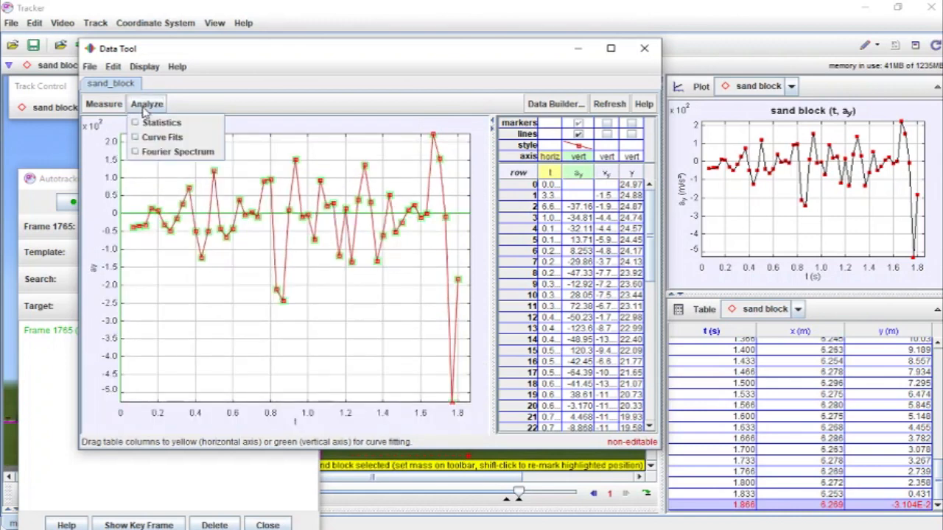
left_click(137, 123)
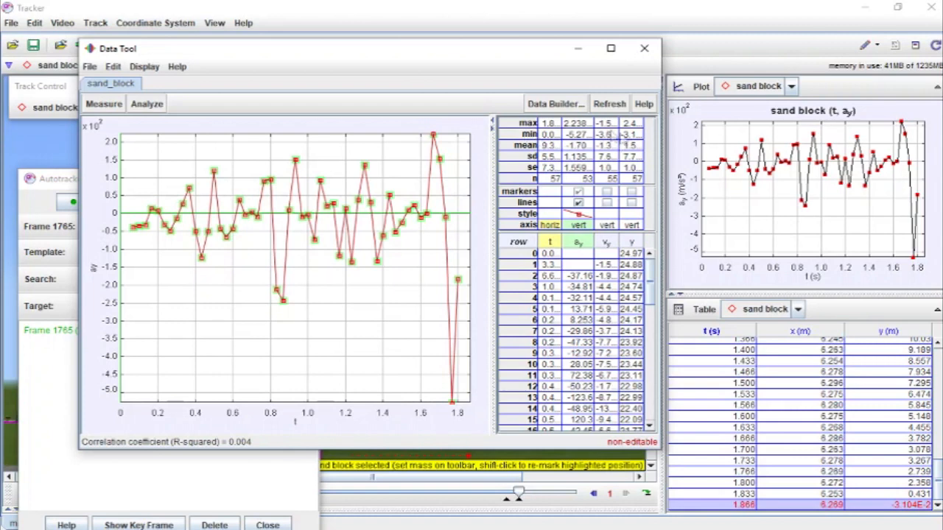
Step: Maximize the Data Tool and add the line "acceleration from the acceleration graph = -17" in Notepad
left_click(462, 401)
left_click(611, 48)
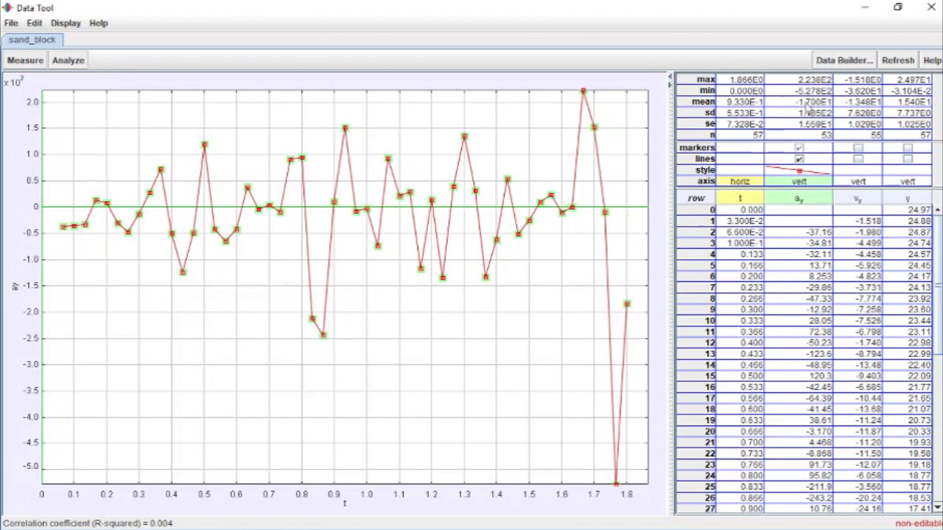
key("alt+Tab")
key("alt+Tab")
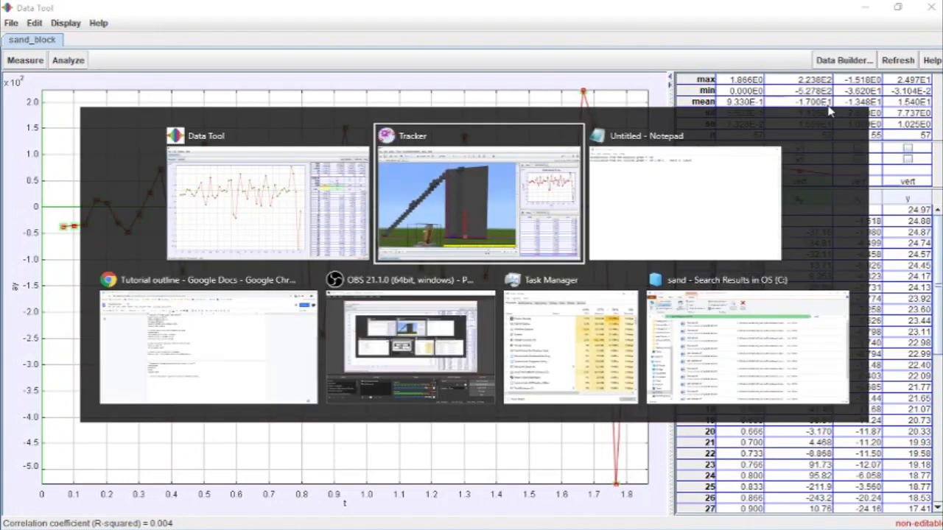
type("avv")
key("BackSpace")
key("BackSpace")
type("ccer")
key("BackSpace")
type("leration from t")
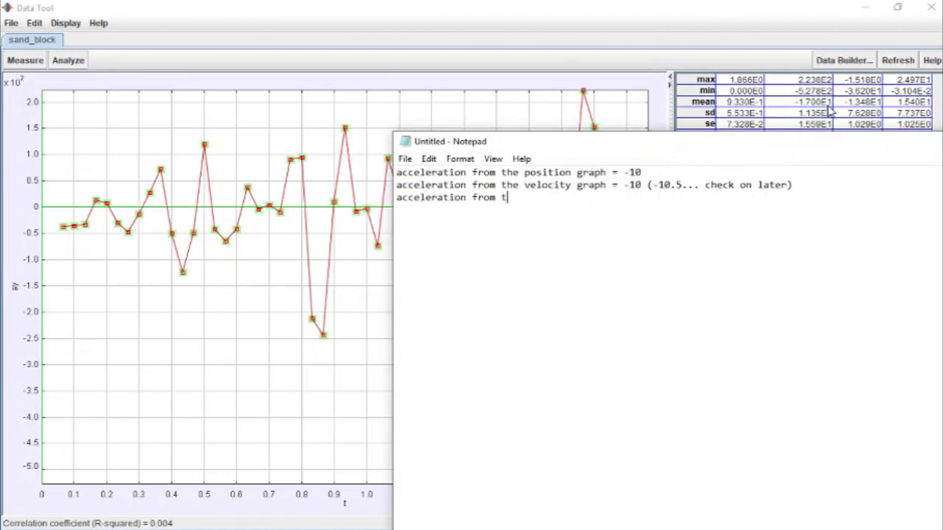
type("he acceleration gra")
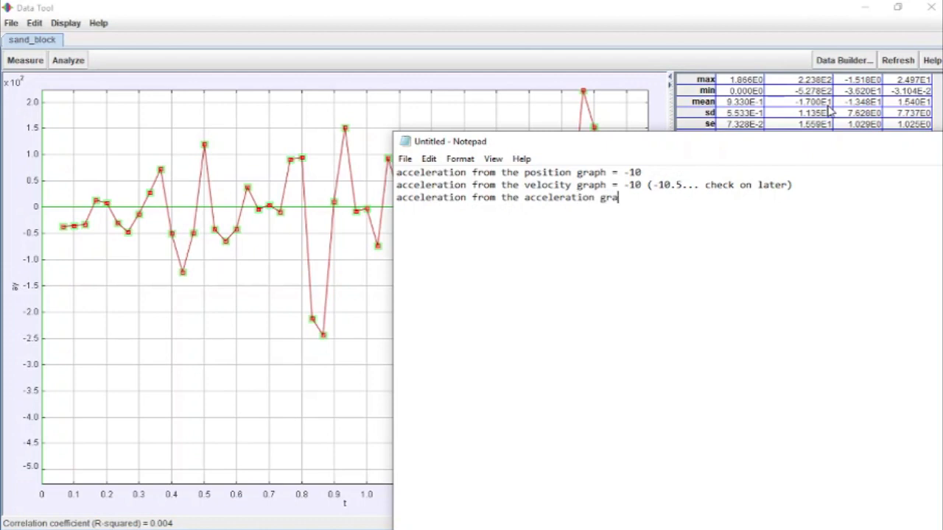
type("ph = -17")
Step: Highlight the acceleration values recorded in Notepad to compare the three results
left_click_drag(642, 172, 396, 165)
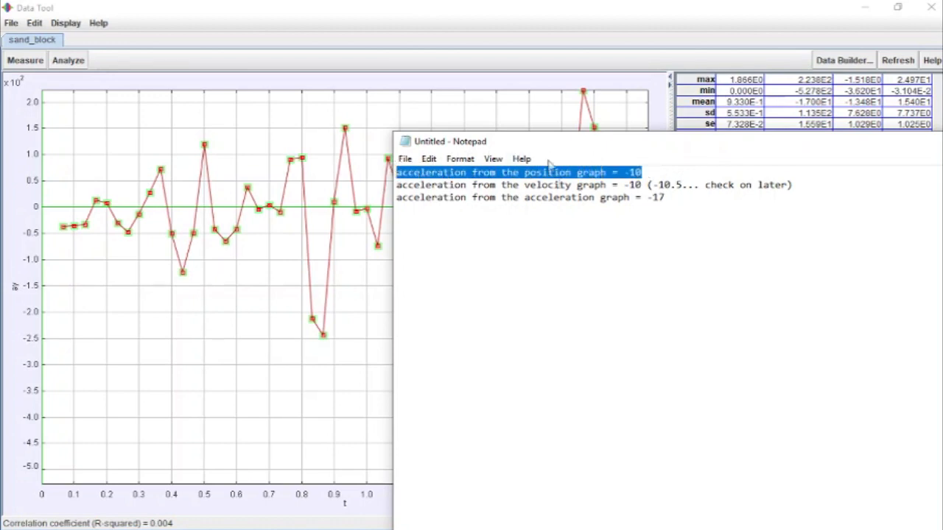
double_click(638, 185)
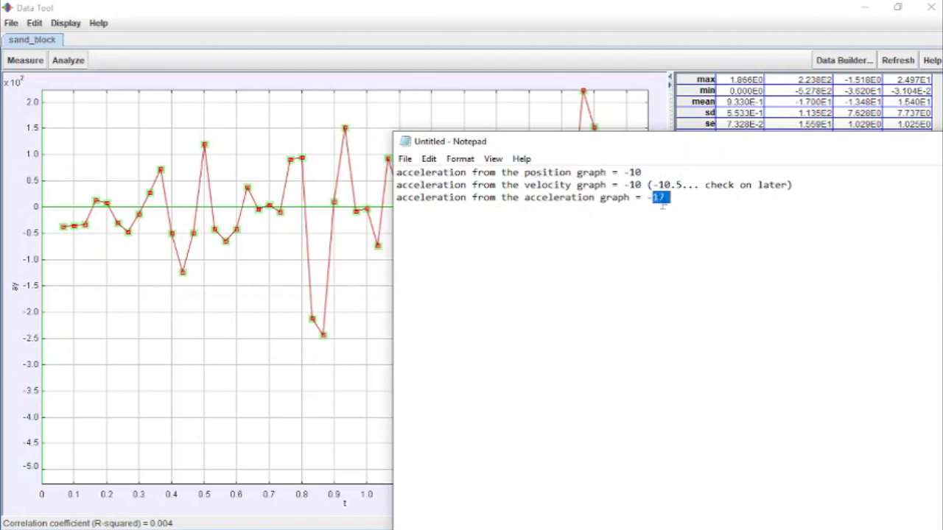
left_click(631, 185)
left_click_drag(642, 173, 629, 173)
left_click(652, 172)
key("shift+Home")
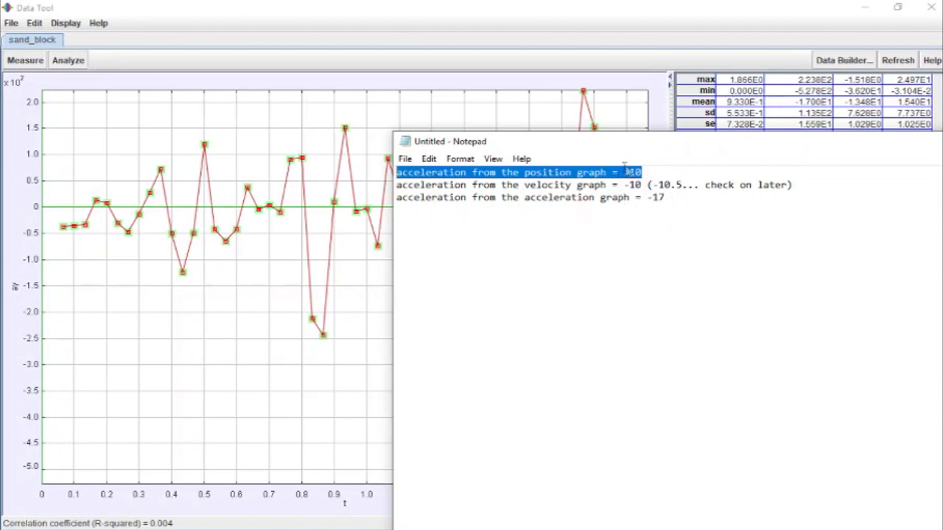
left_click_drag(683, 185, 652, 192)
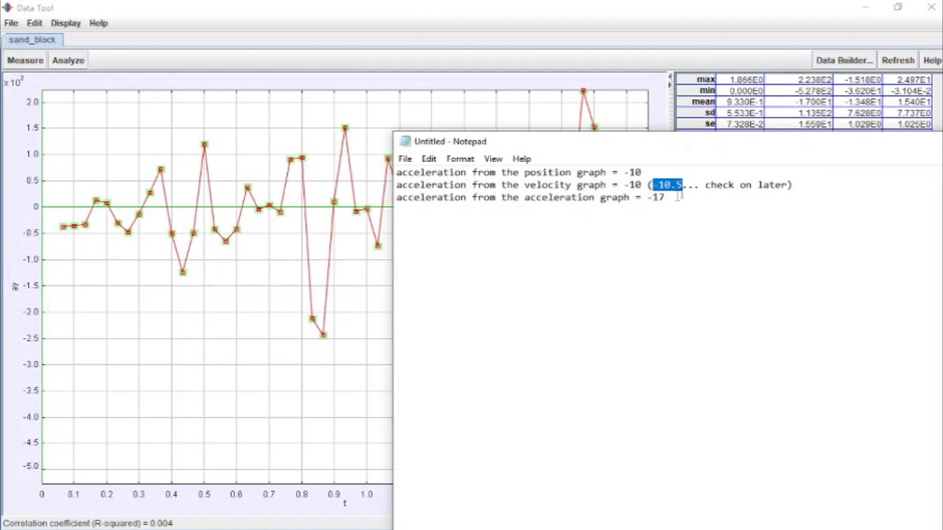
left_click_drag(672, 202, 647, 197)
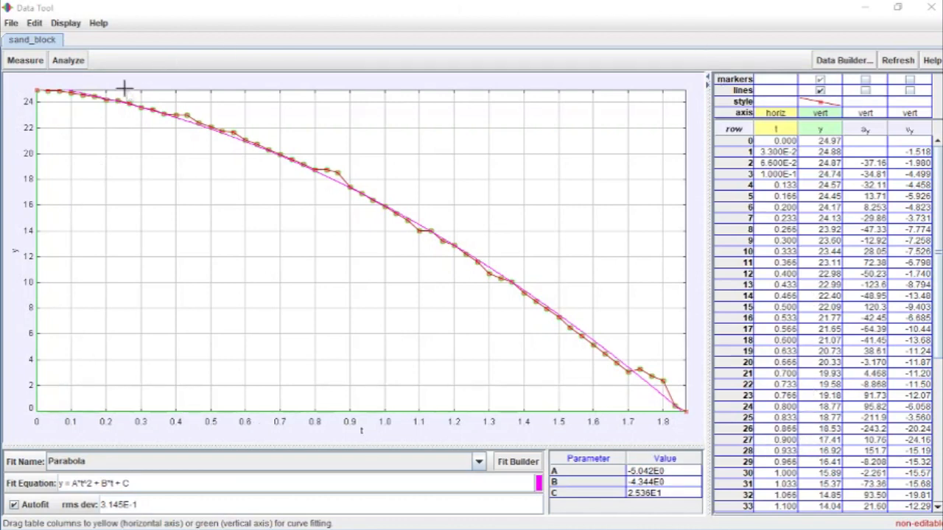
Step: Copy the Data Tool's position graph with its parabola fit as an image and paste it into Paint
left_click(35, 23)
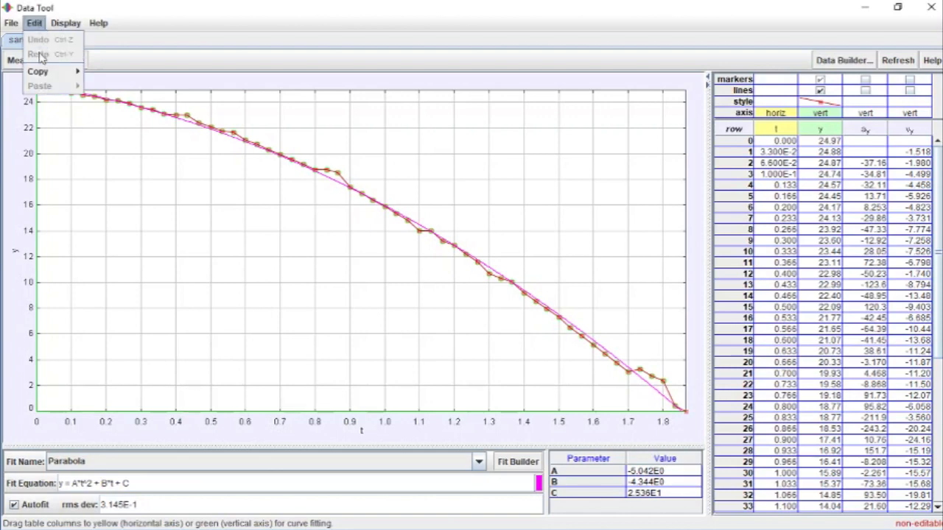
mouse_move(41, 75)
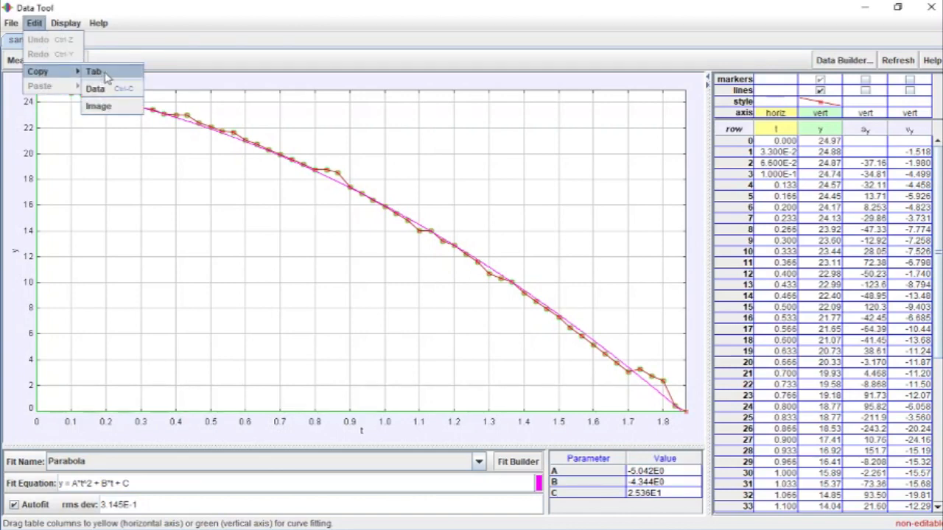
left_click(106, 109)
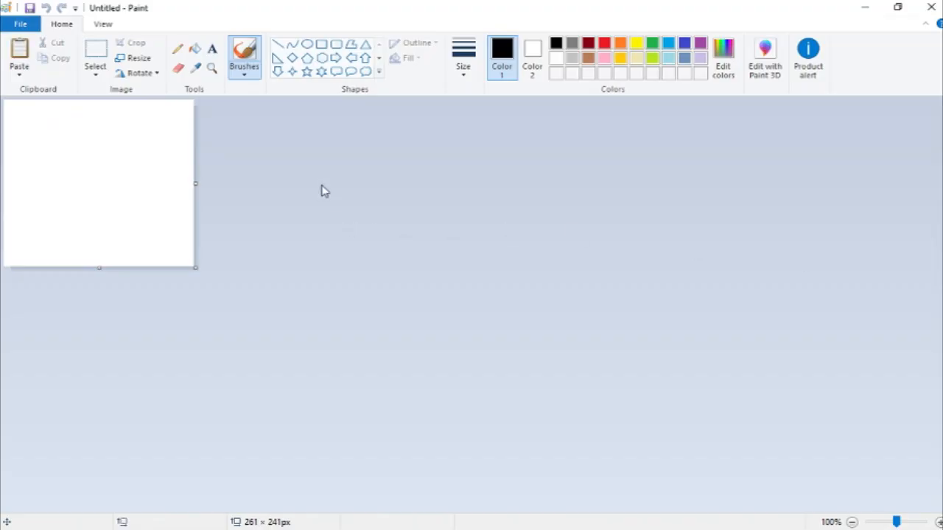
key("ctrl+v")
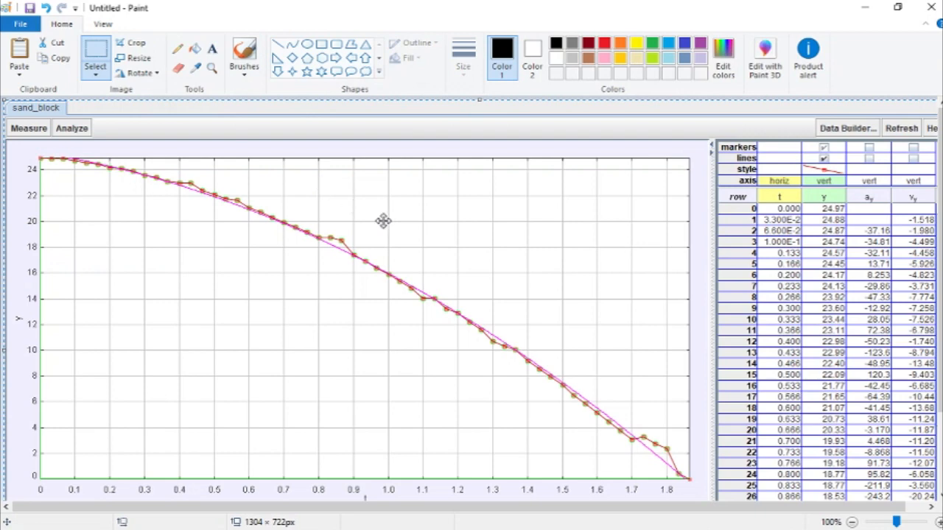
scroll(380, 217, "down", 3)
scroll(379, 217, "up", 3)
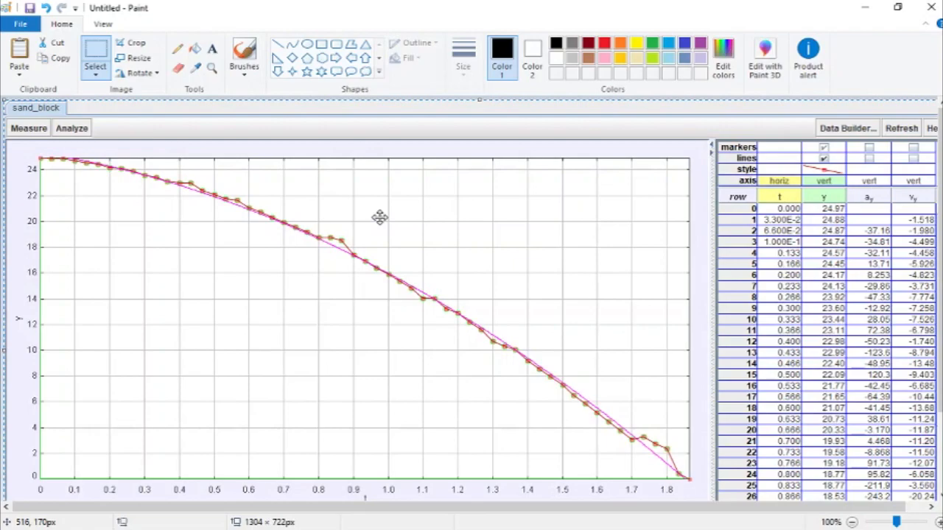
left_click_drag(941, 170, 941, 216)
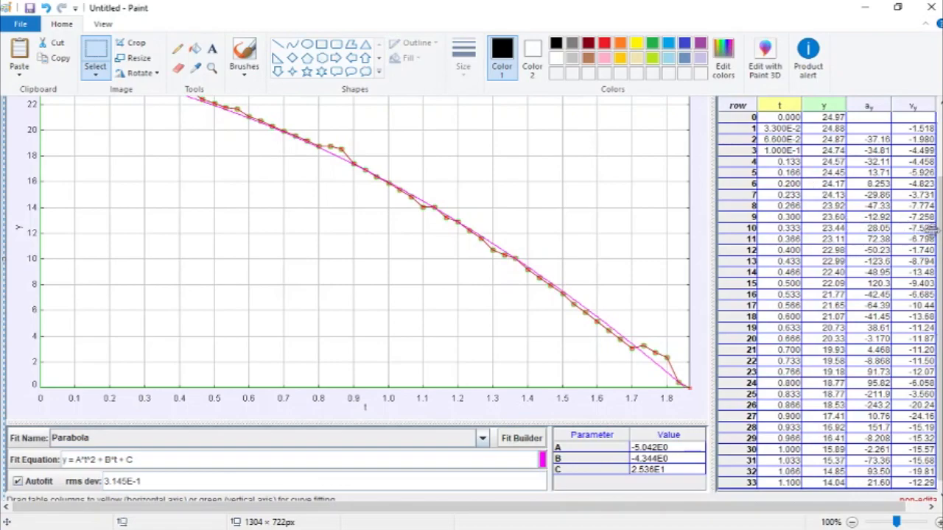
left_click_drag(940, 228, 940, 132)
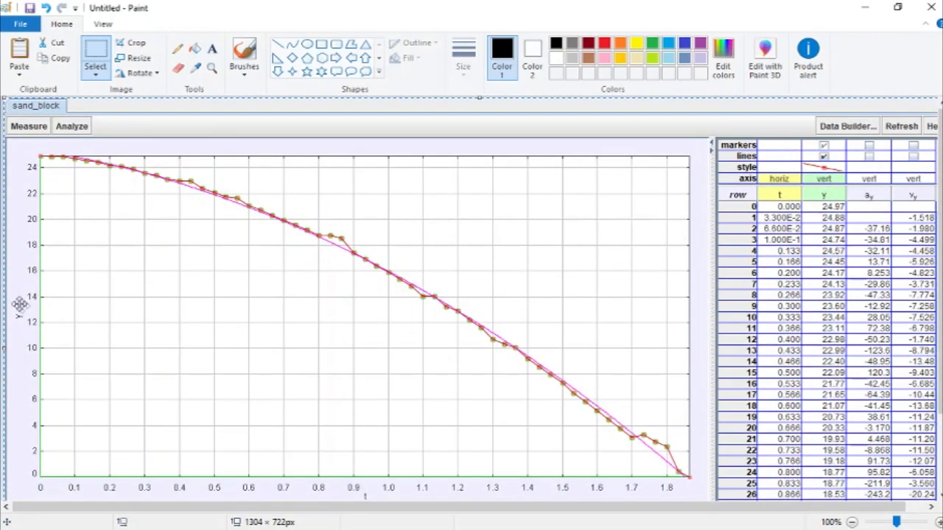